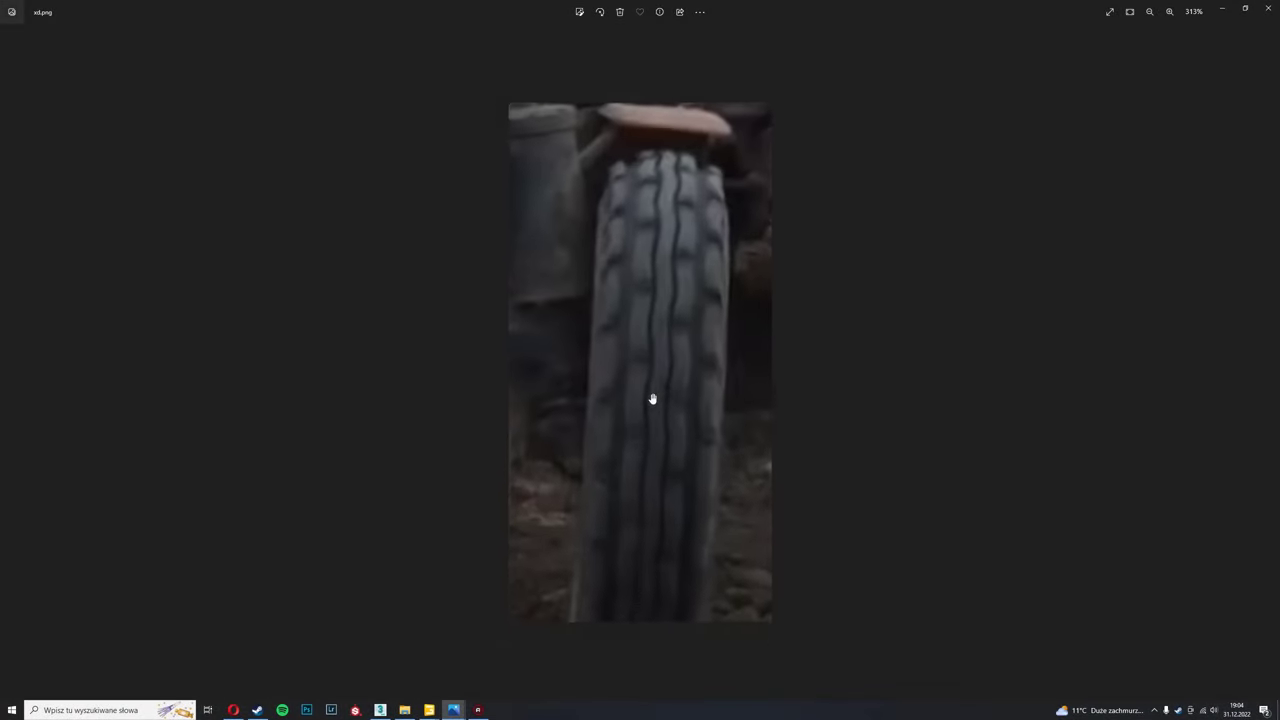
# Bring up the tractor reference photo to guide the tire cylinder around the rim.
pyautogui.click(417, 665)
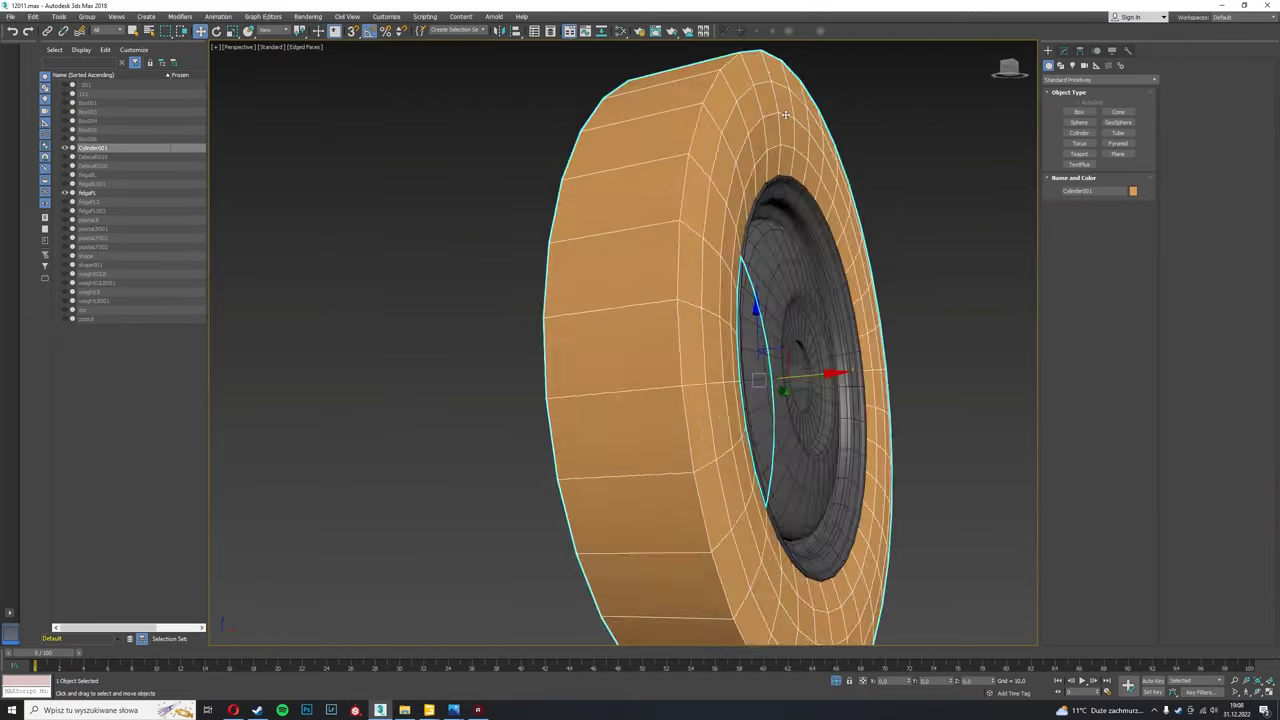
# Orbit the view to see the tire cylinder more edge-on.
pyautogui.keyDown('alt'); pyautogui.moveTo(882, 390); pyautogui.dragTo(860, 390, button='middle'); pyautogui.keyUp('alt')
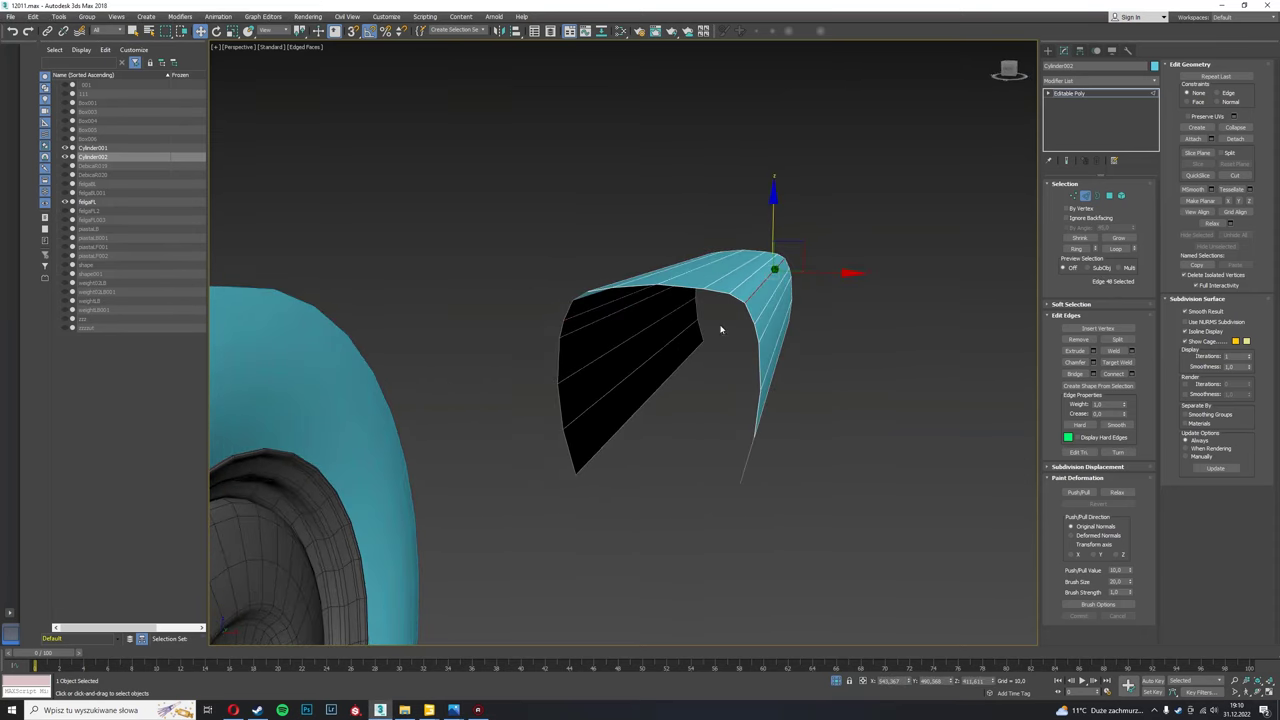
# Compare the wheel photo with the straightened strip, isolating it to inspect the lug box.
pyautogui.hotkey('alt', 'Tab')
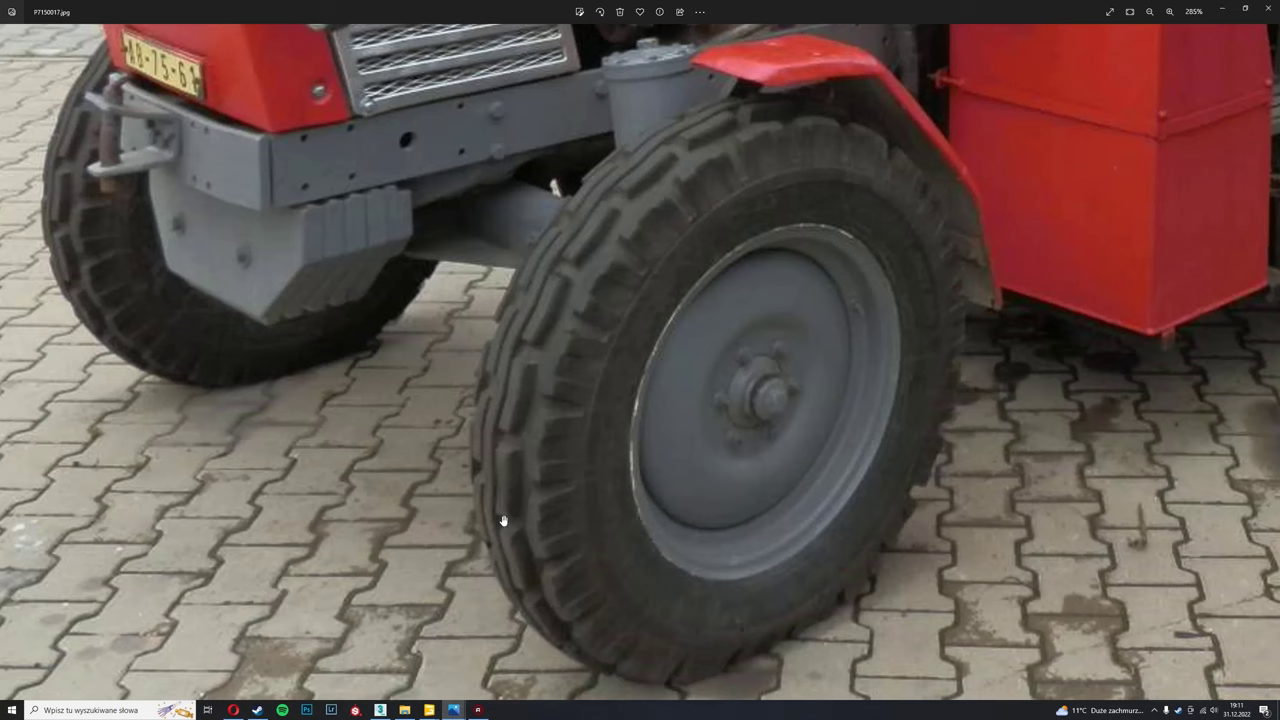
pyautogui.hotkey('alt', 'Tab')
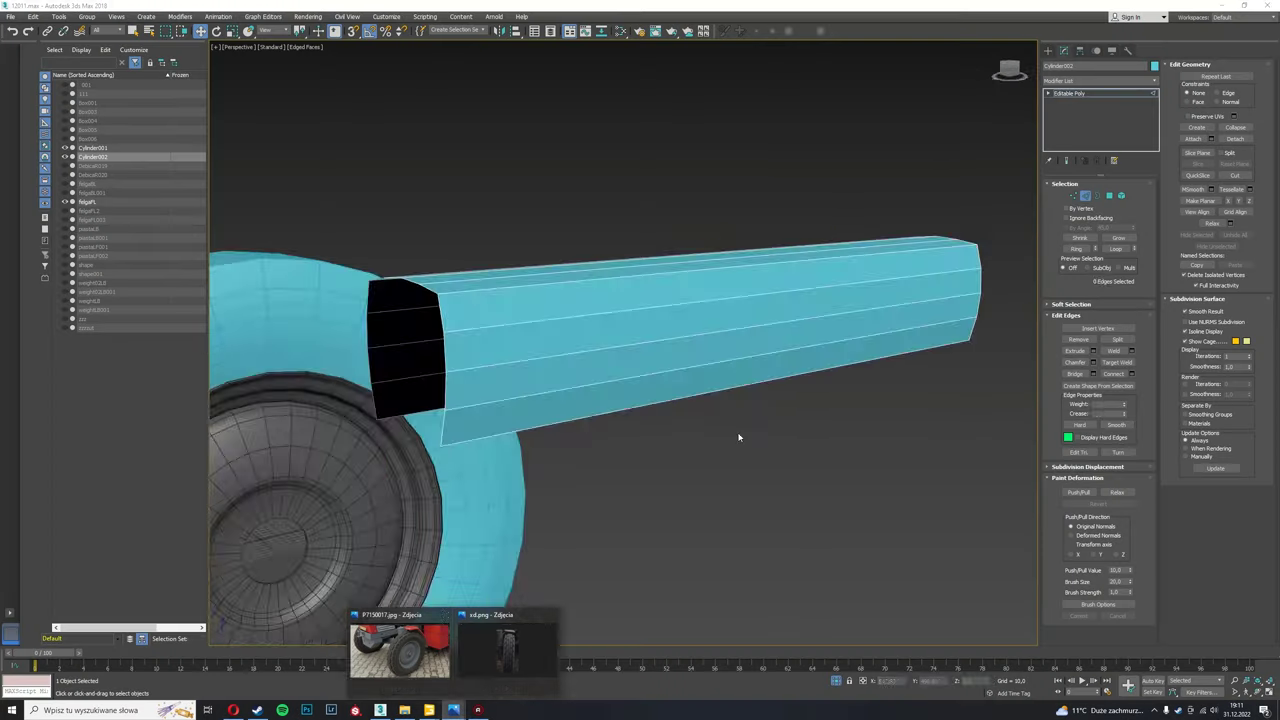
pyautogui.keyDown('alt'); pyautogui.moveTo(739, 437); pyautogui.dragTo(563, 437, button='middle'); pyautogui.keyUp('alt')
pyautogui.hotkey('alt', 'q')
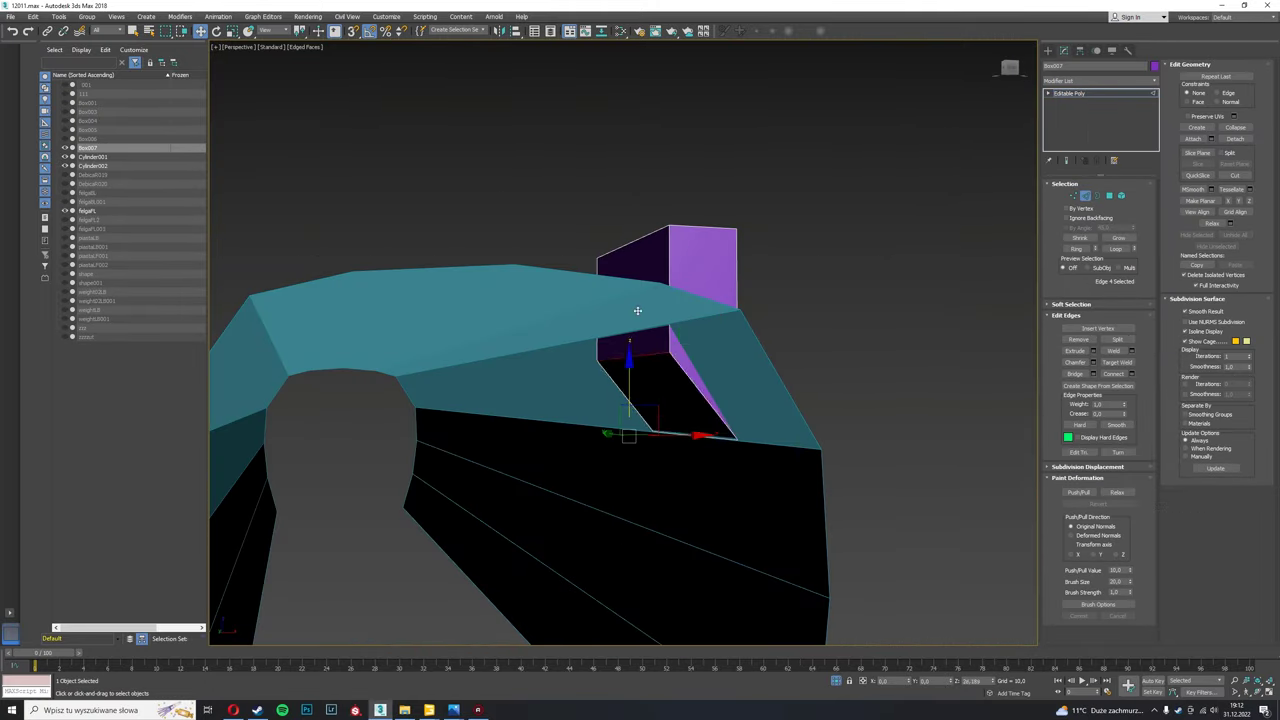
pyautogui.keyDown('alt'); pyautogui.moveTo(720, 351); pyautogui.dragTo(600, 340, button='middle'); pyautogui.keyUp('alt')
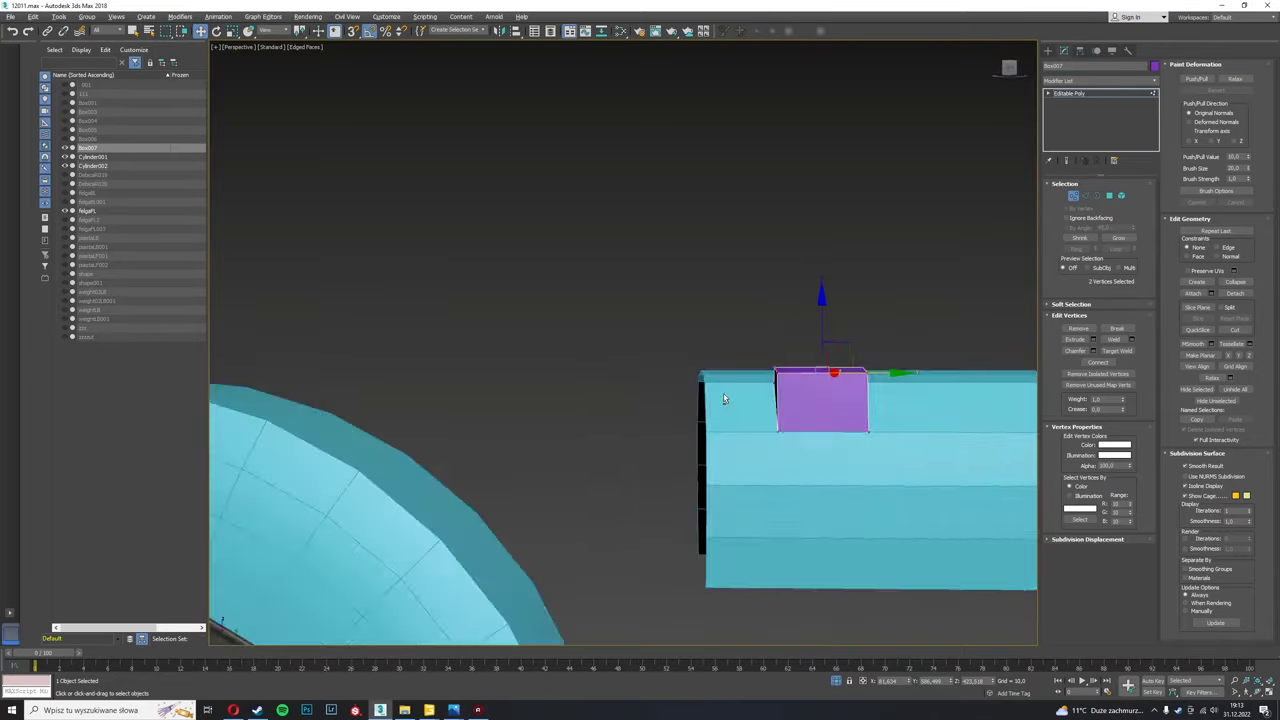
# Recheck the wheel photo, close the calculator, and confirm cloning the lug box.
pyautogui.hotkey('alt', 'Tab')
pyautogui.hotkey('alt', 'Tab')
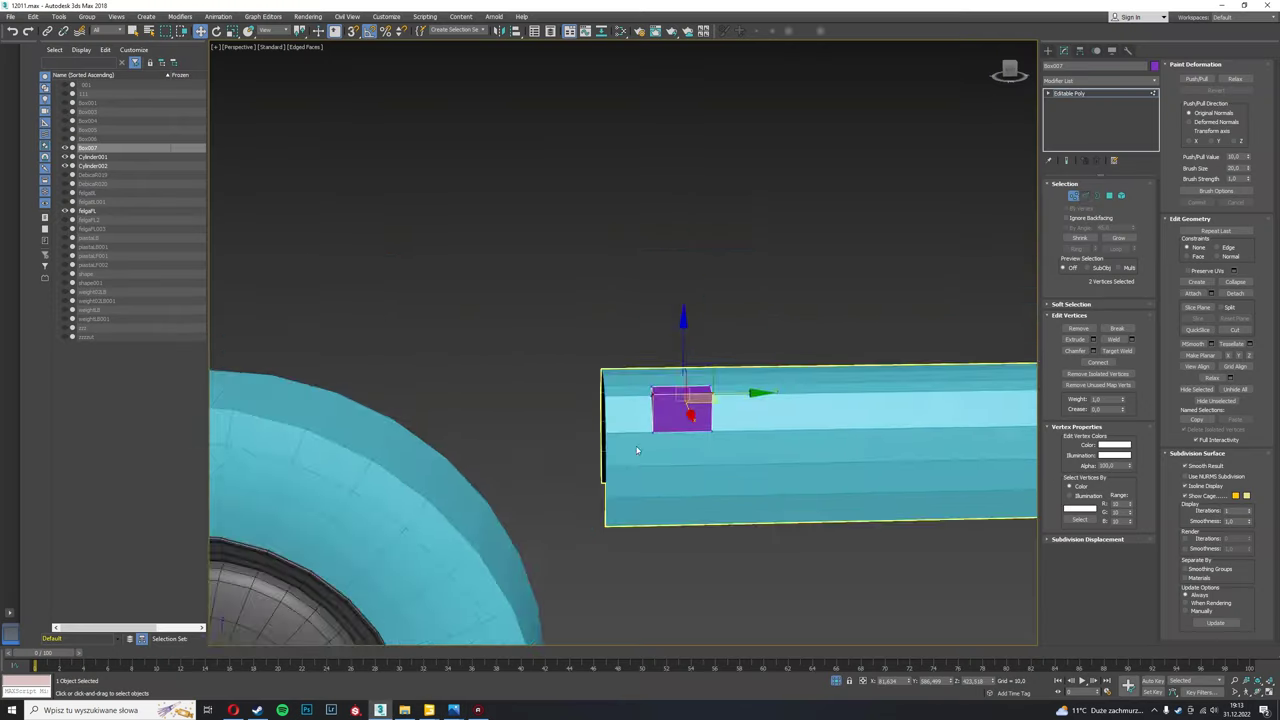
pyautogui.click(451, 711)
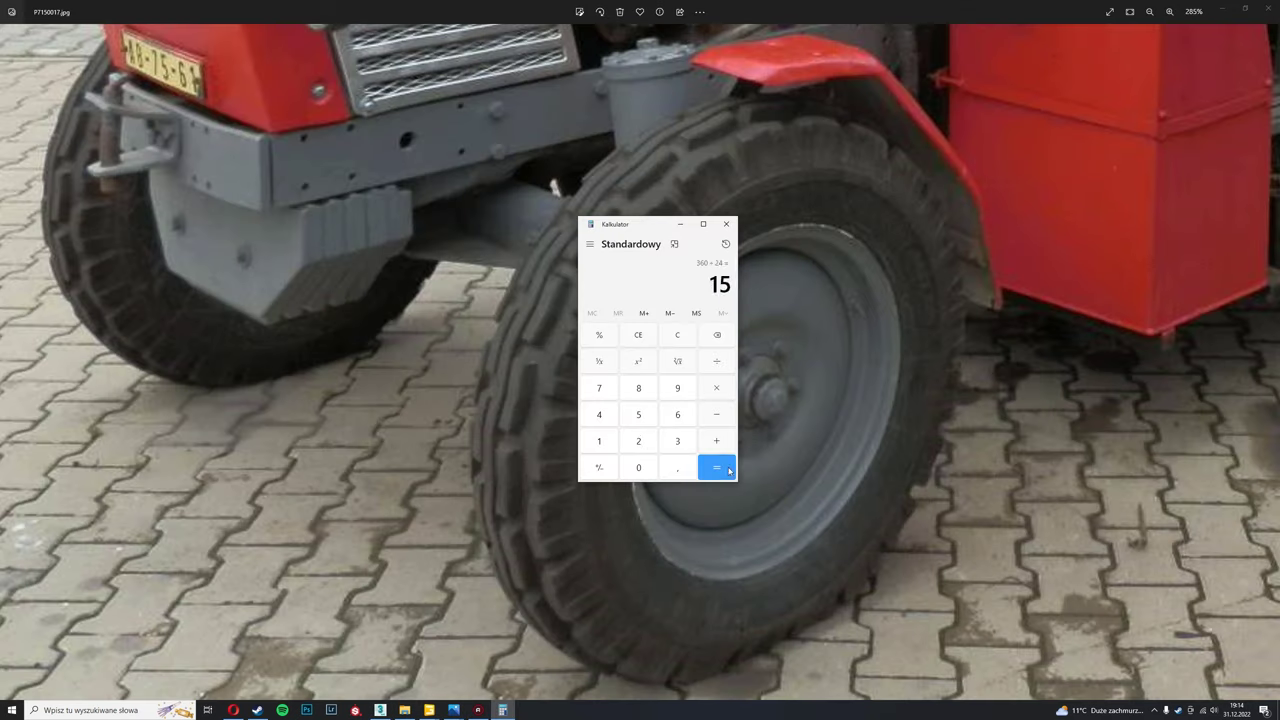
pyautogui.hotkey('alt', 'F4')
pyautogui.hotkey('alt', 'Tab')
pyautogui.click(642, 398)
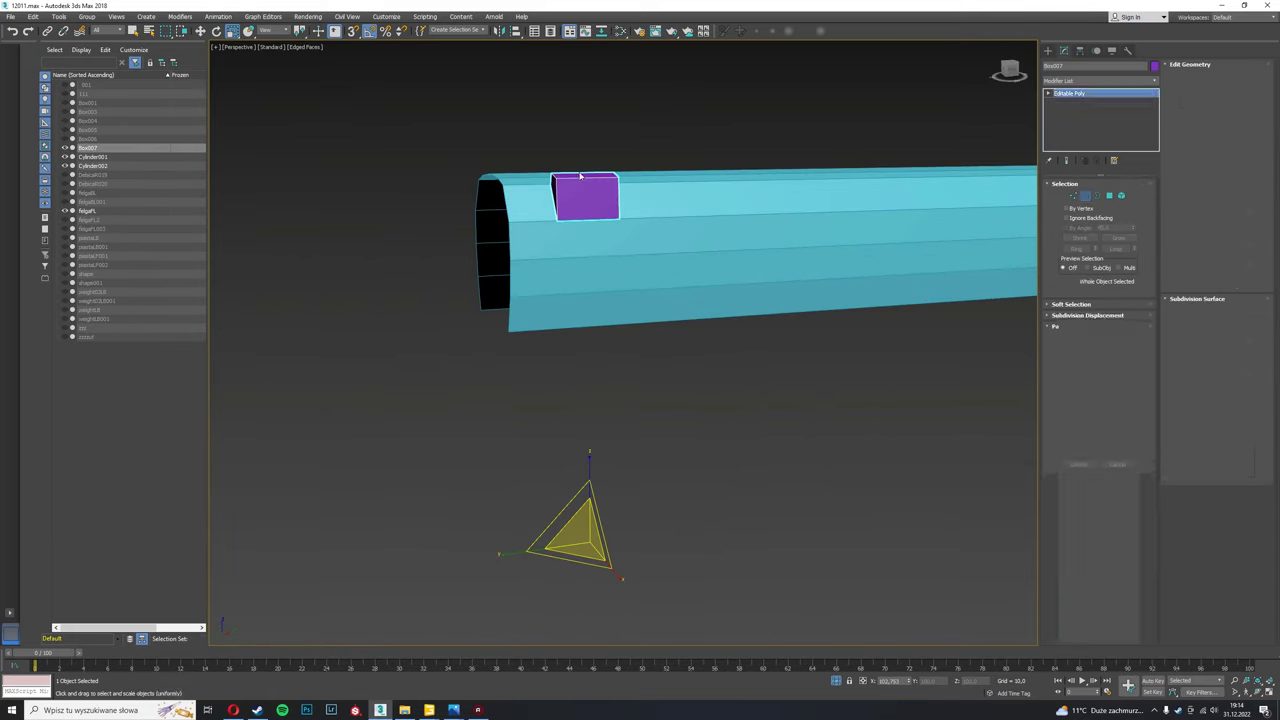
# Rotate-clone the lug box by -12.5 degrees into 22 copies forming a ring.
pyautogui.press('e')
pyautogui.moveTo(598, 438); pyautogui.dragTo(580, 443)
pyautogui.write('22')
pyautogui.press('Return')
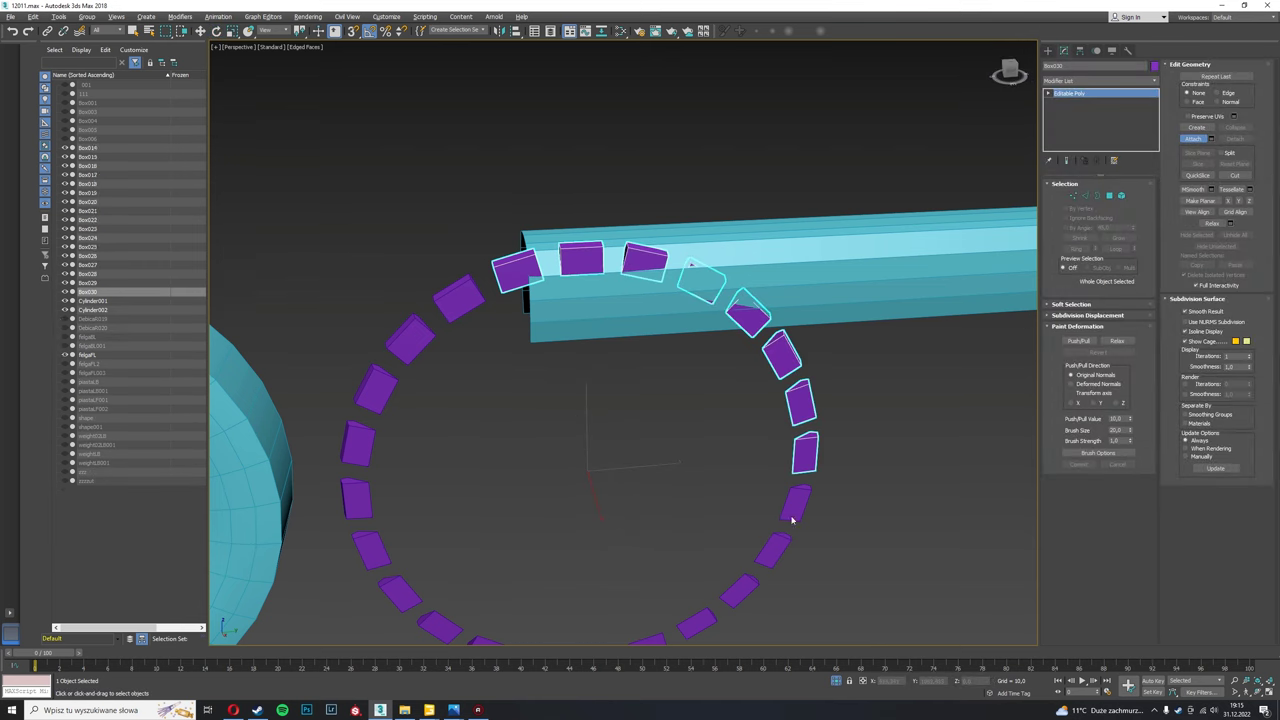
pyautogui.keyDown('alt'); pyautogui.moveTo(791, 519); pyautogui.dragTo(410, 376, button='middle'); pyautogui.keyUp('alt')
pyautogui.keyDown('alt'); pyautogui.moveTo(640, 360); pyautogui.dragTo(457, 357, button='middle'); pyautogui.keyUp('alt')
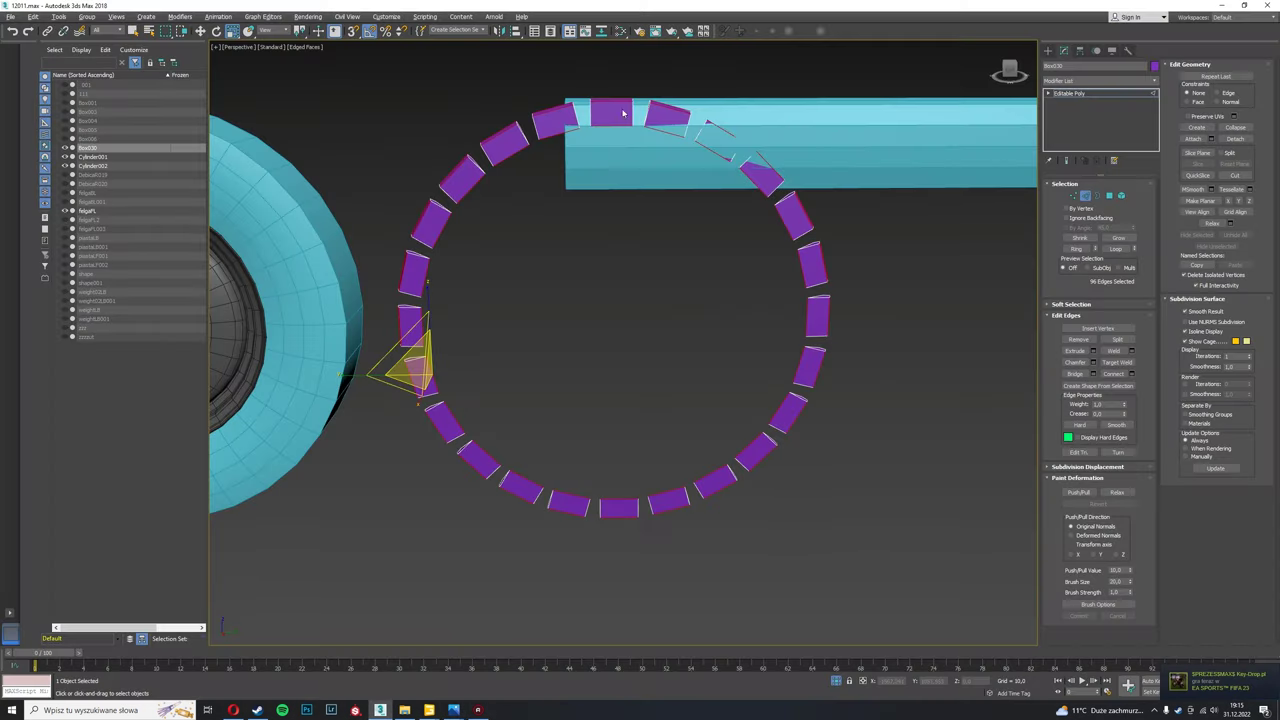
pyautogui.keyDown('alt'); pyautogui.moveTo(560, 400); pyautogui.dragTo(450, 300, button='middle'); pyautogui.keyUp('alt')
pyautogui.scroll(5, 429, 283)
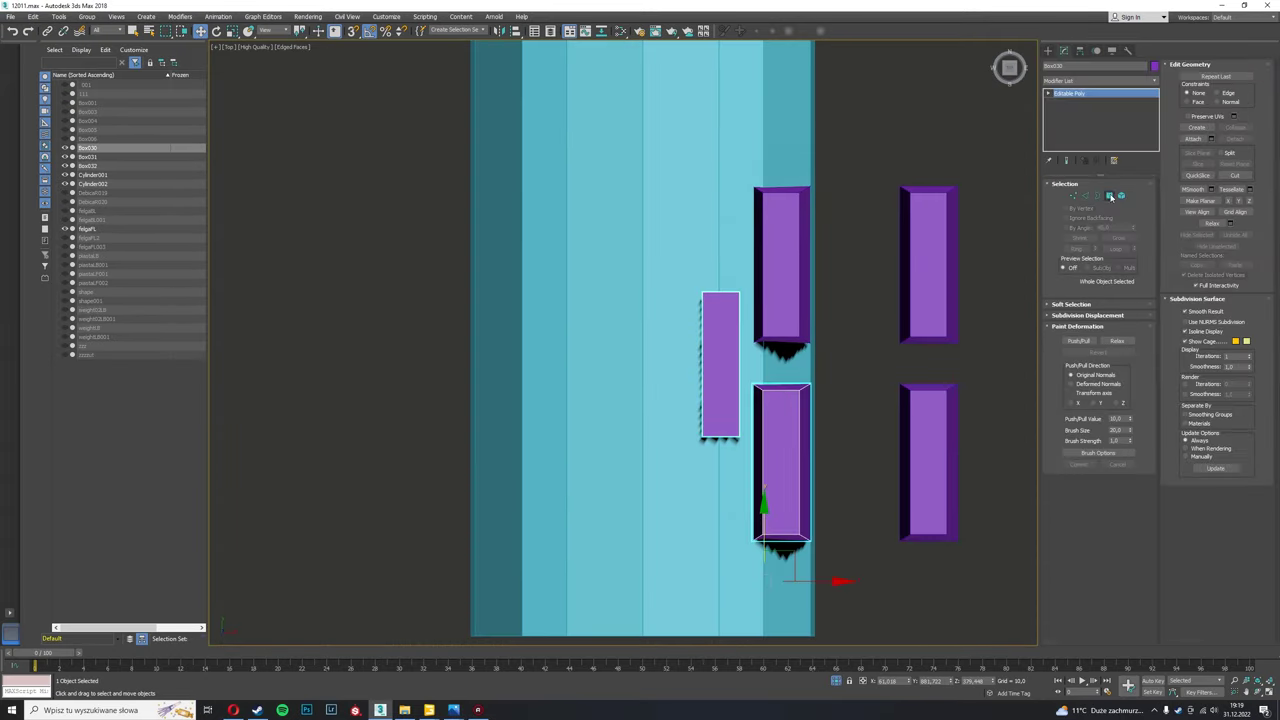
# Select the small lug box Box030 to start shaping the chevron.
pyautogui.click(719, 355)
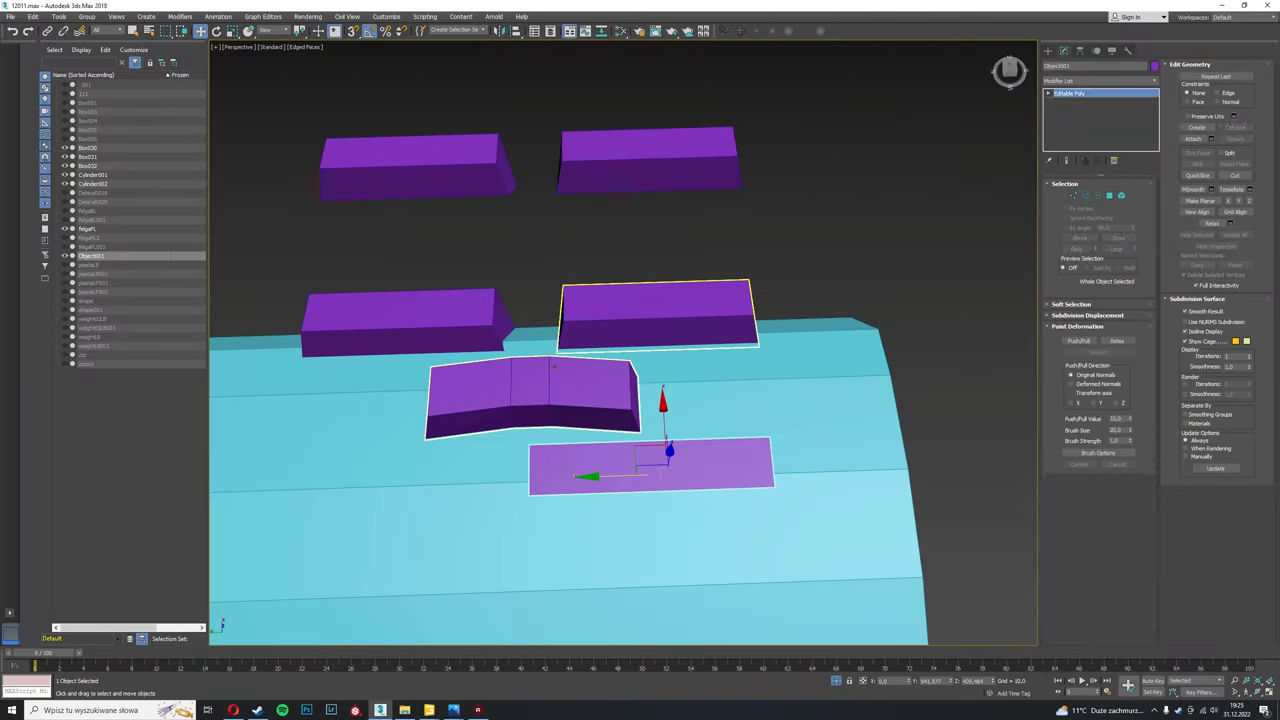
# Exit edge mode and adjust the lug box's vertices and pivot point.
pyautogui.click(1086, 197)
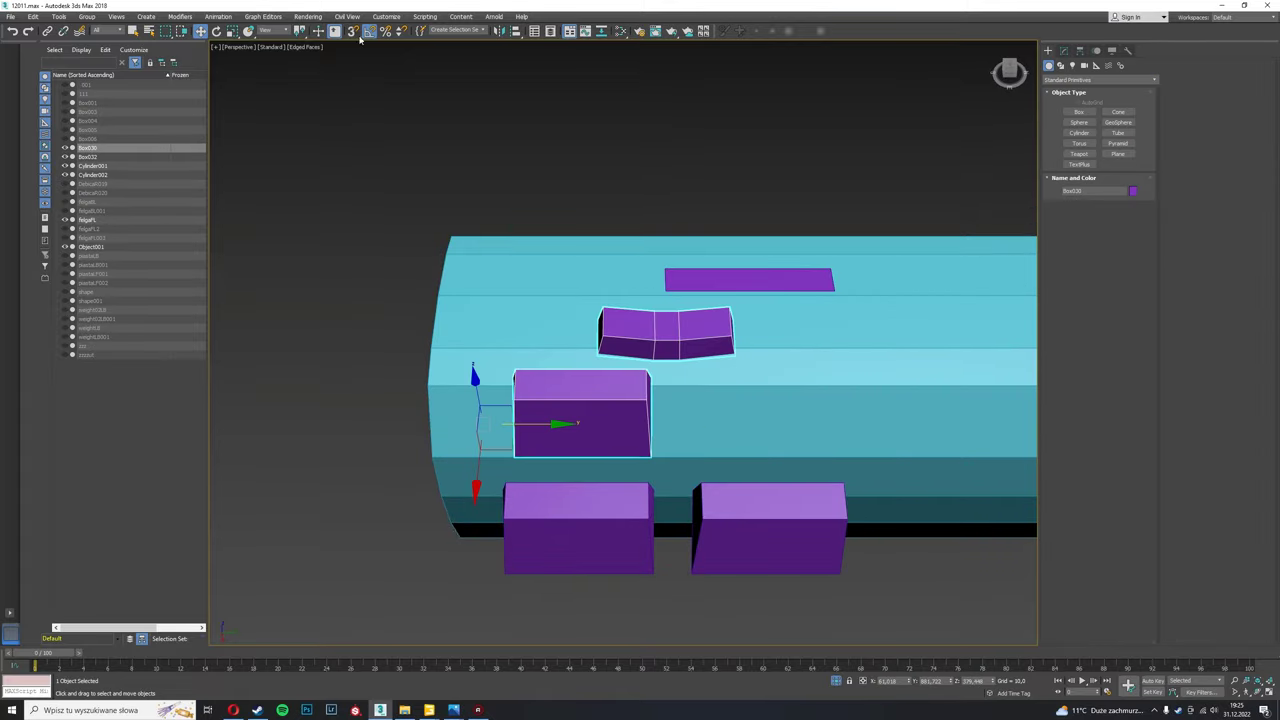
pyautogui.scroll(5, 659, 418)
pyautogui.scroll(-3, 659, 418)
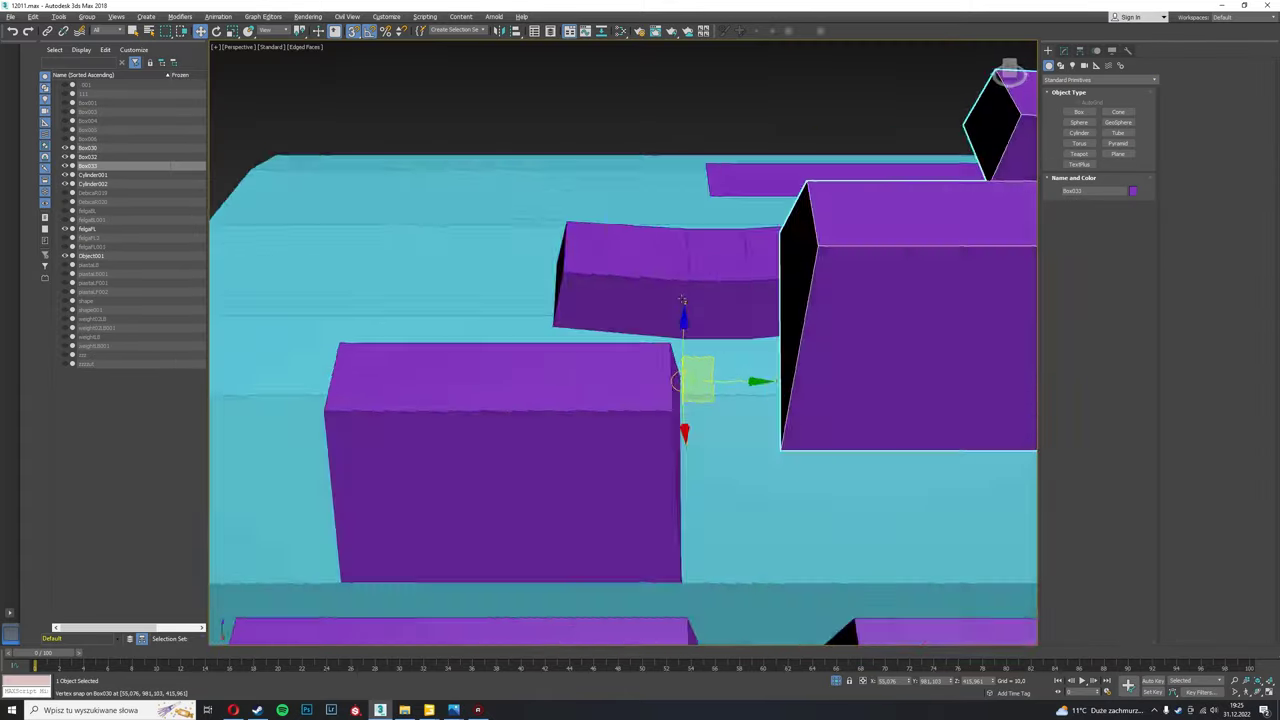
pyautogui.scroll(-3, 659, 418)
pyautogui.moveTo(659, 418)
pyautogui.keyDown('alt'); pyautogui.mouseDown(button='middle')
pyautogui.moveTo(662, 298)
pyautogui.moveTo(1007, 99)
pyautogui.mouseUp(button='middle'); pyautogui.keyUp('alt')
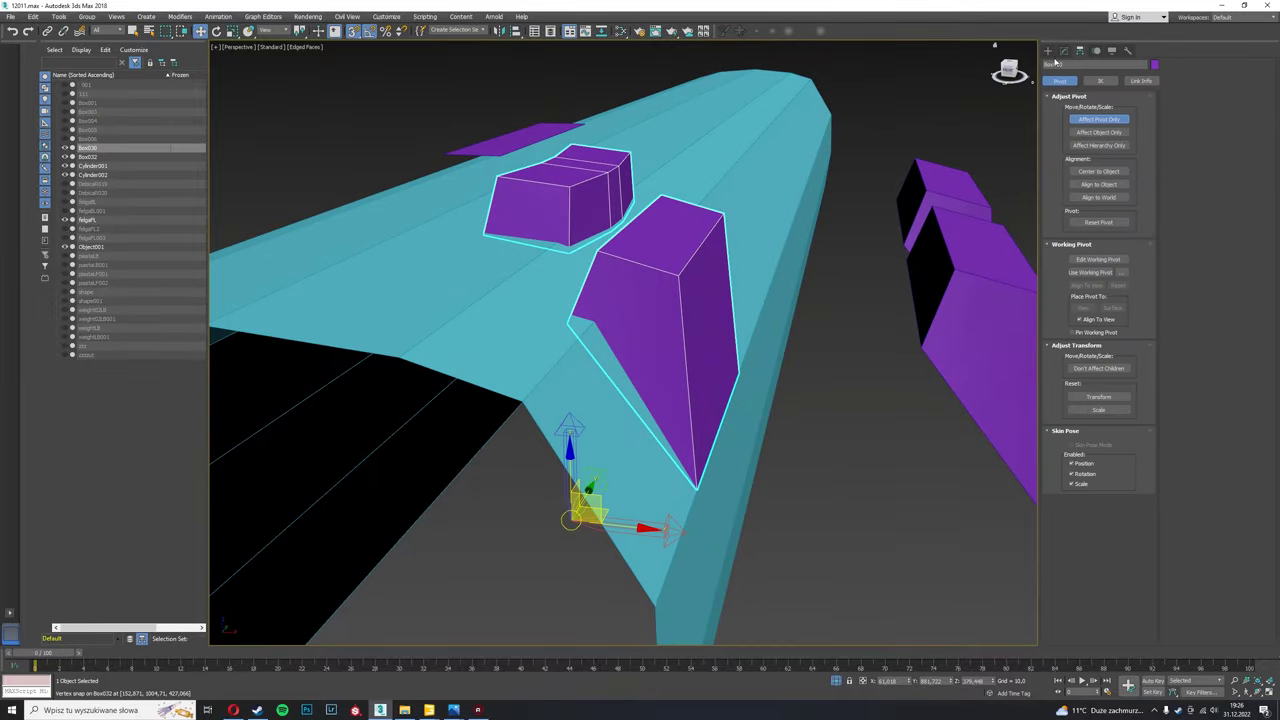
pyautogui.click(1063, 50)
pyautogui.keyDown('alt'); pyautogui.moveTo(660, 300); pyautogui.dragTo(884, 684, button='middle'); pyautogui.keyUp('alt')
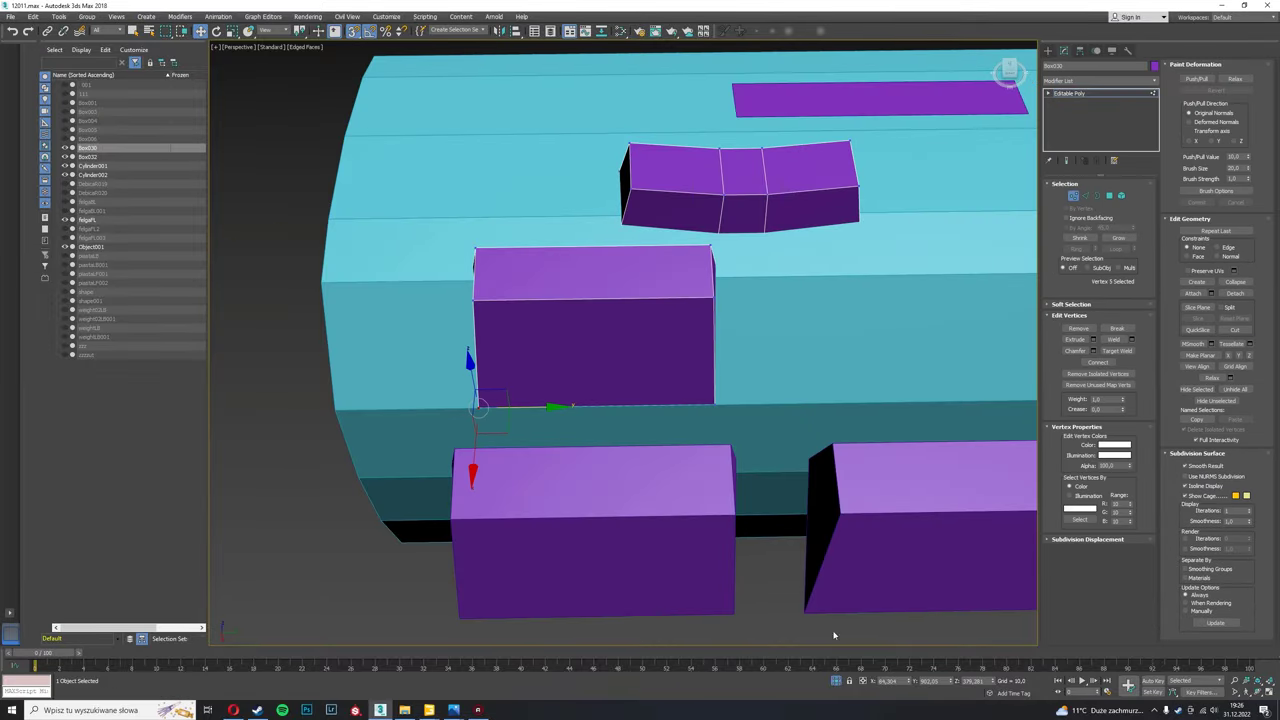
pyautogui.click(1079, 50)
# Copy the box and chevron lug to the right, then select the curved lug's polygons and Object001.
pyautogui.keyDown('shift'); pyautogui.moveTo(467, 400); pyautogui.dragTo(760, 400); pyautogui.keyUp('shift')
pyautogui.keyDown('alt'); pyautogui.moveTo(760, 400); pyautogui.dragTo(608, 486, button='middle'); pyautogui.keyUp('alt')
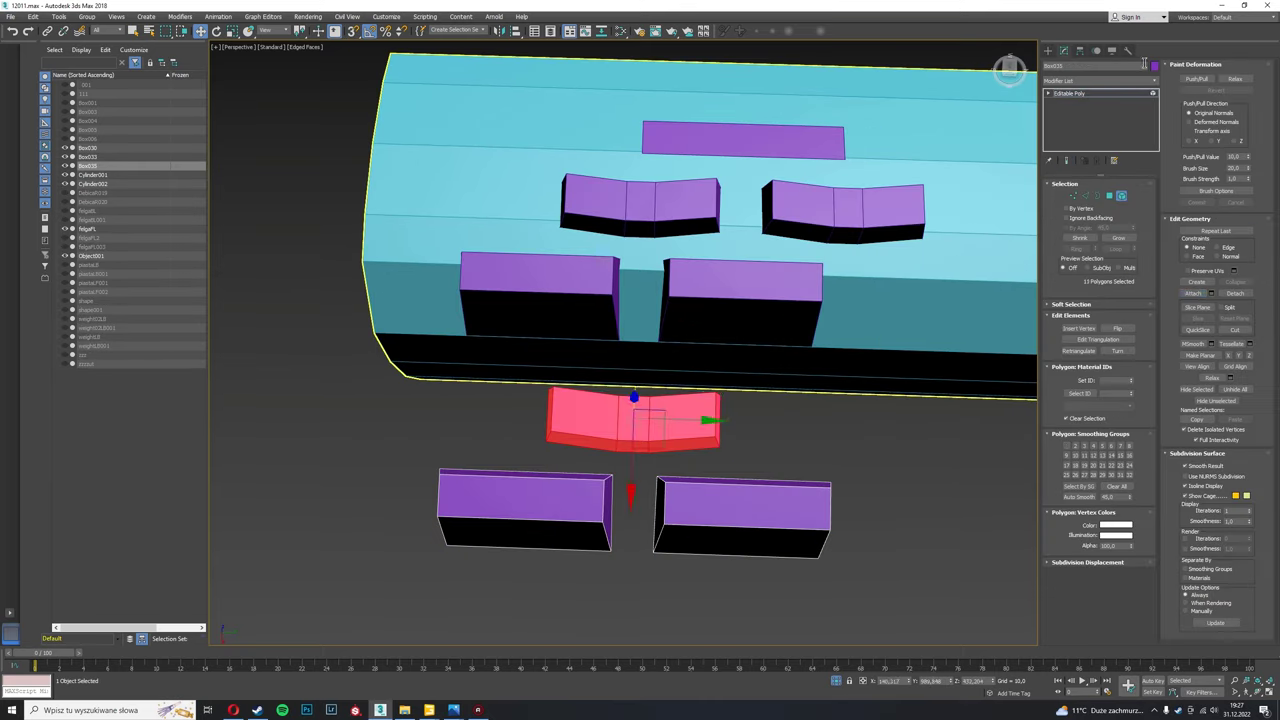
pyautogui.click(630, 420)
pyautogui.click(653, 227)
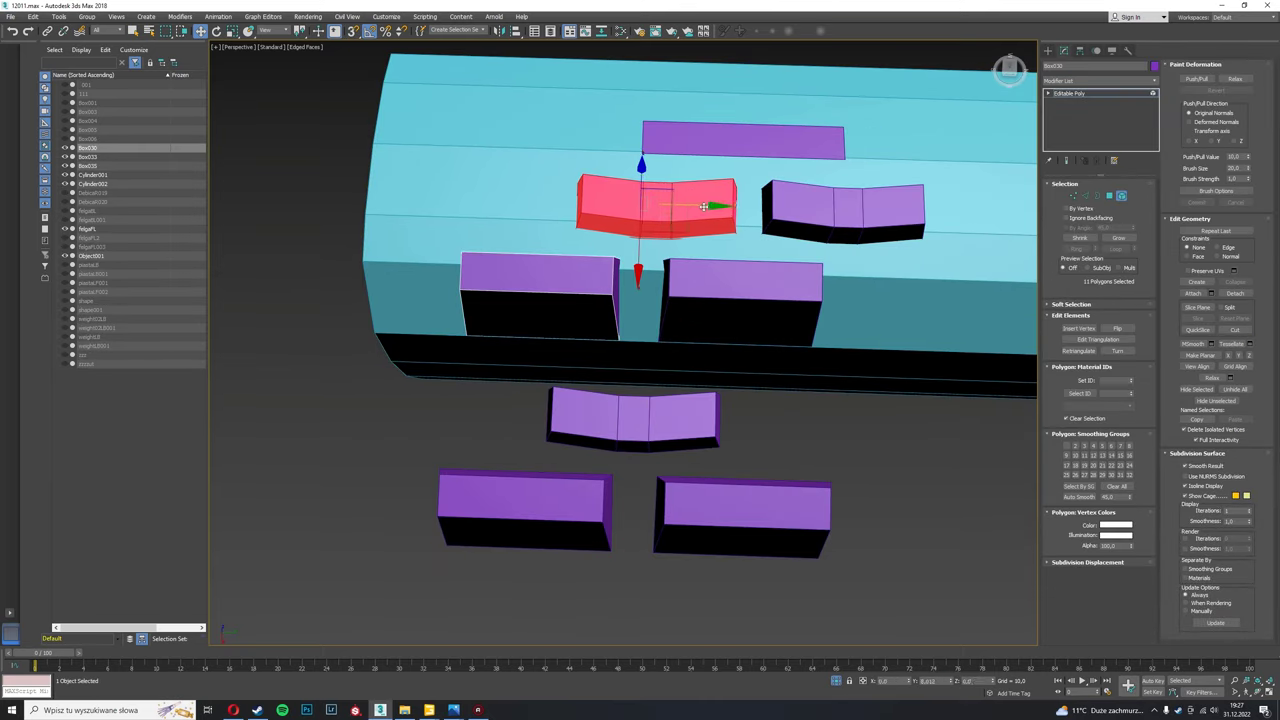
pyautogui.scroll(2, 704, 206)
pyautogui.keyDown('alt'); pyautogui.moveTo(704, 206); pyautogui.dragTo(709, 463, button='middle'); pyautogui.keyUp('alt')
pyautogui.click(709, 463)
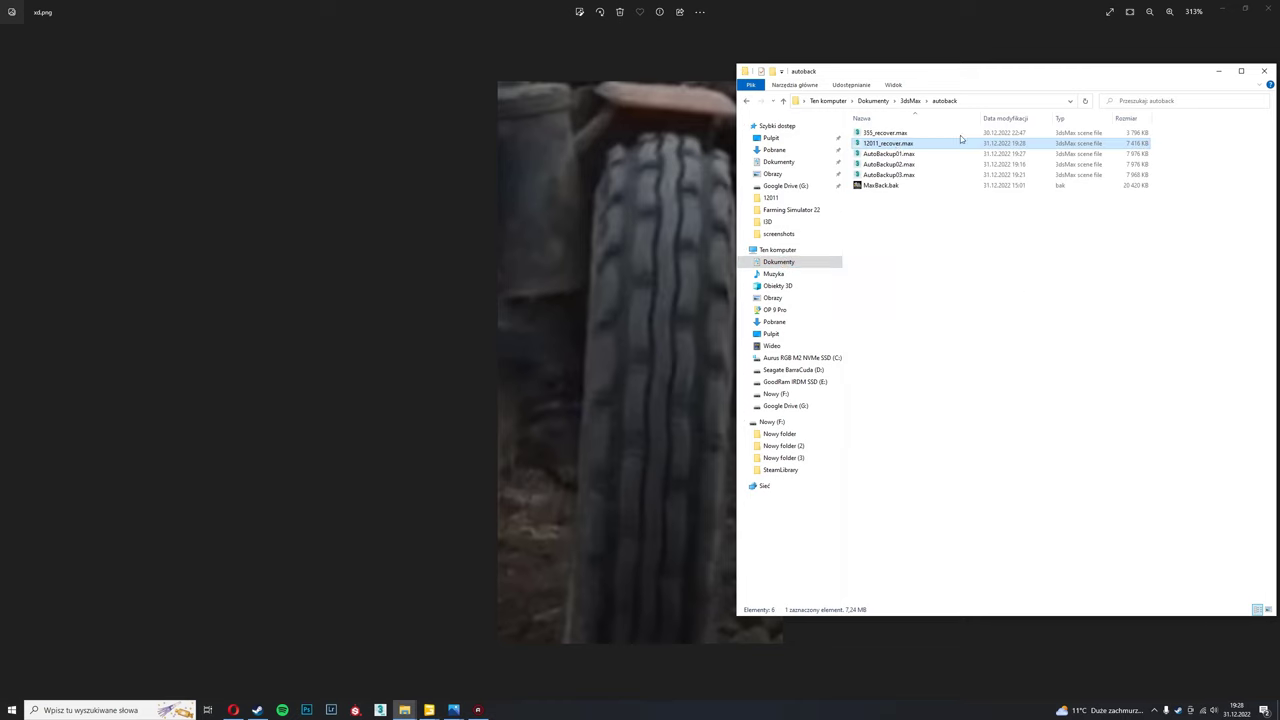
# View the tire tread photo, then return to the recovered tire scene.
pyautogui.click(521, 558)
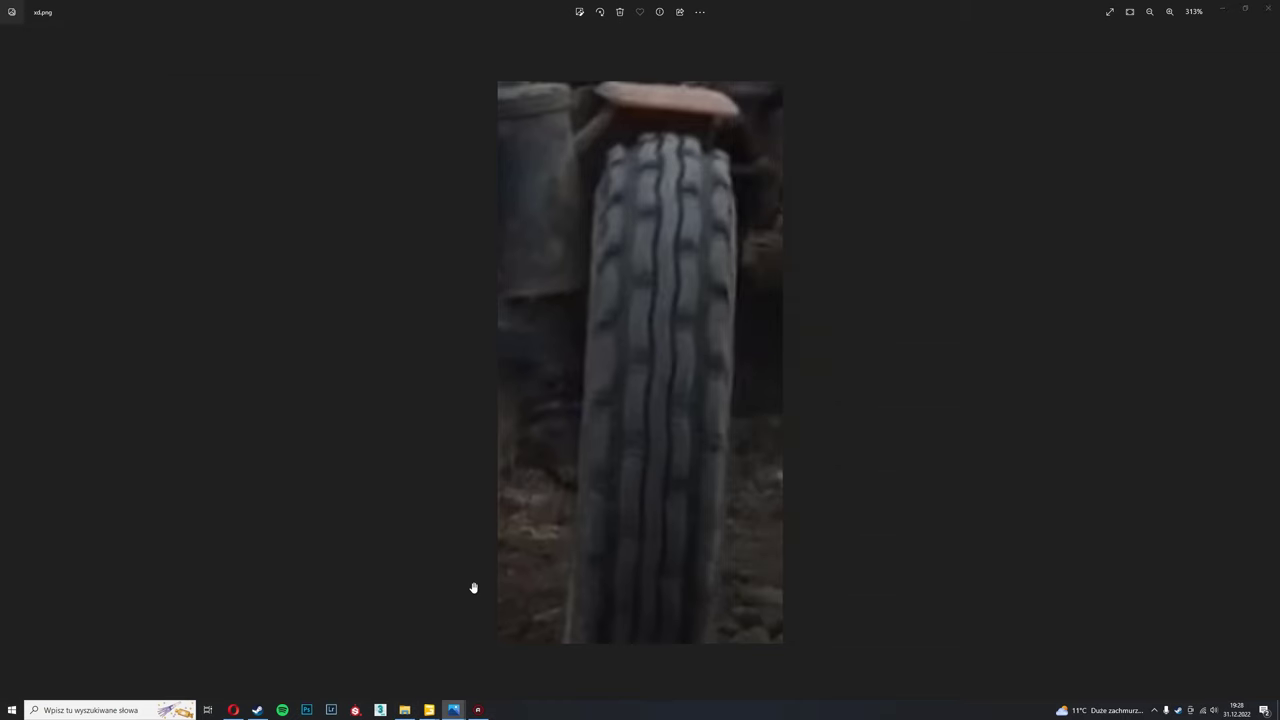
pyautogui.click(379, 710)
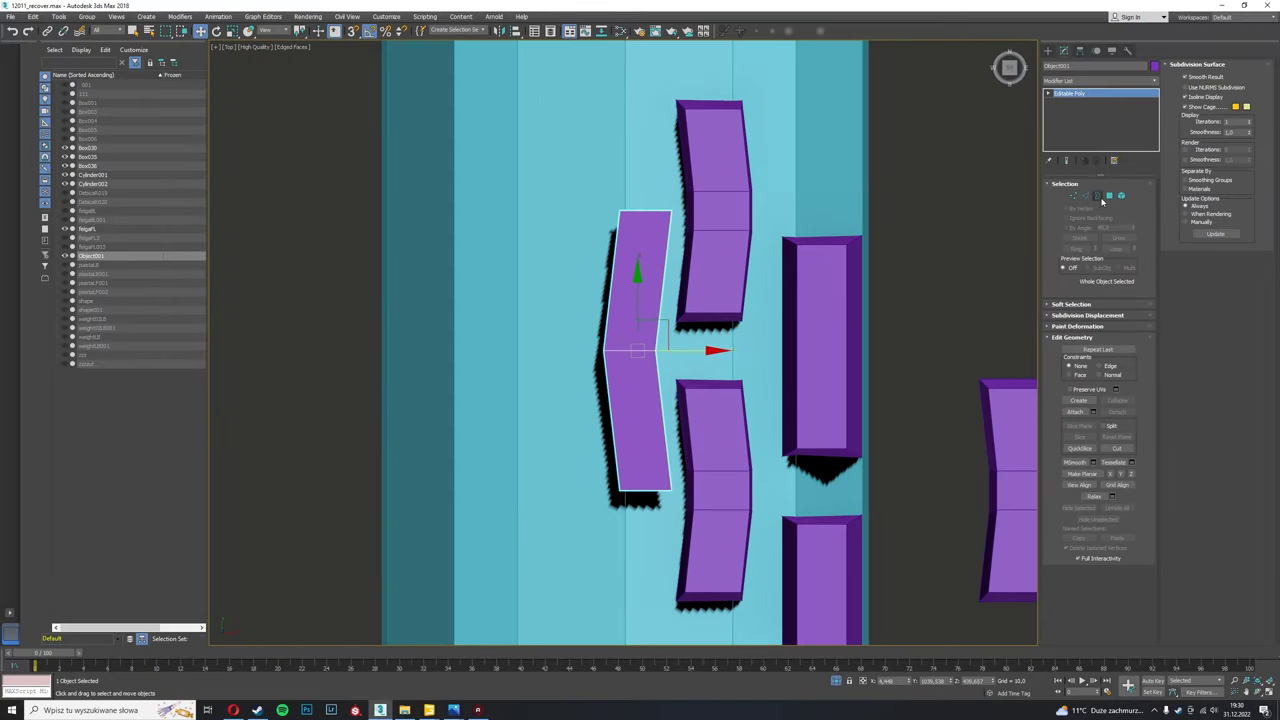
# Chamfer the selected edges on the curved lug and Box030.
pyautogui.click(720, 232)
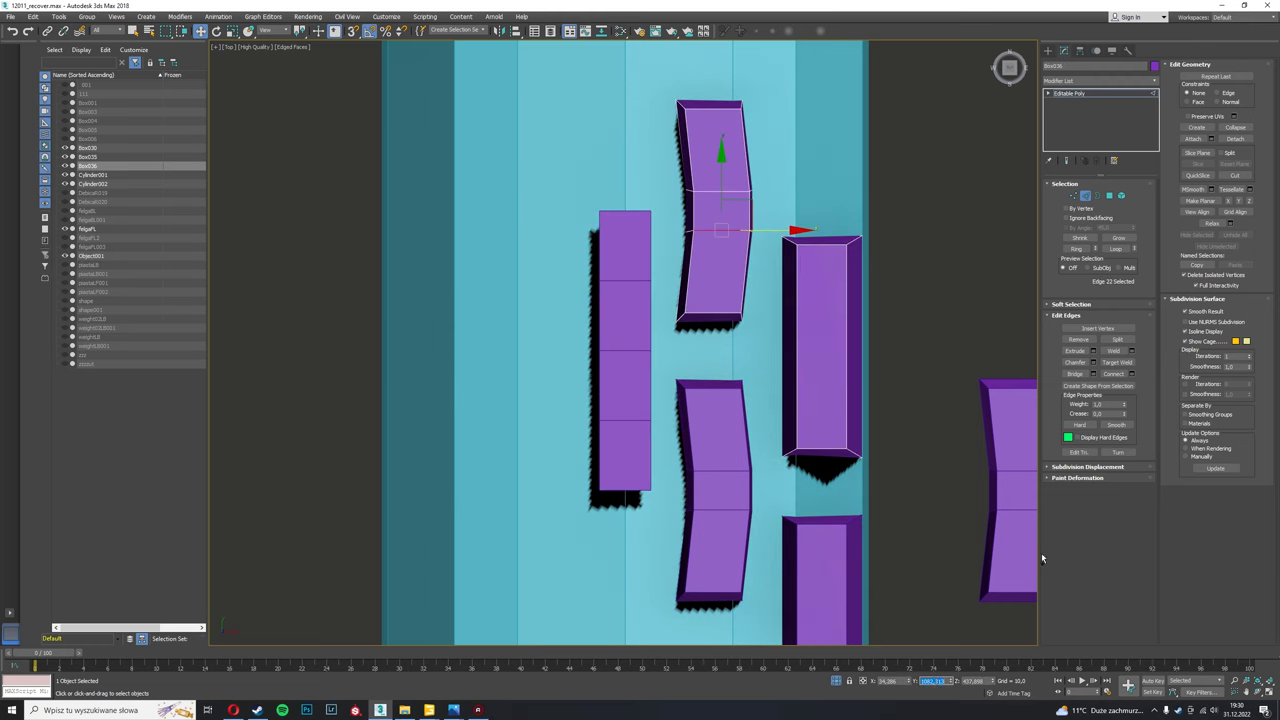
pyautogui.click(616, 282)
pyautogui.click(717, 472)
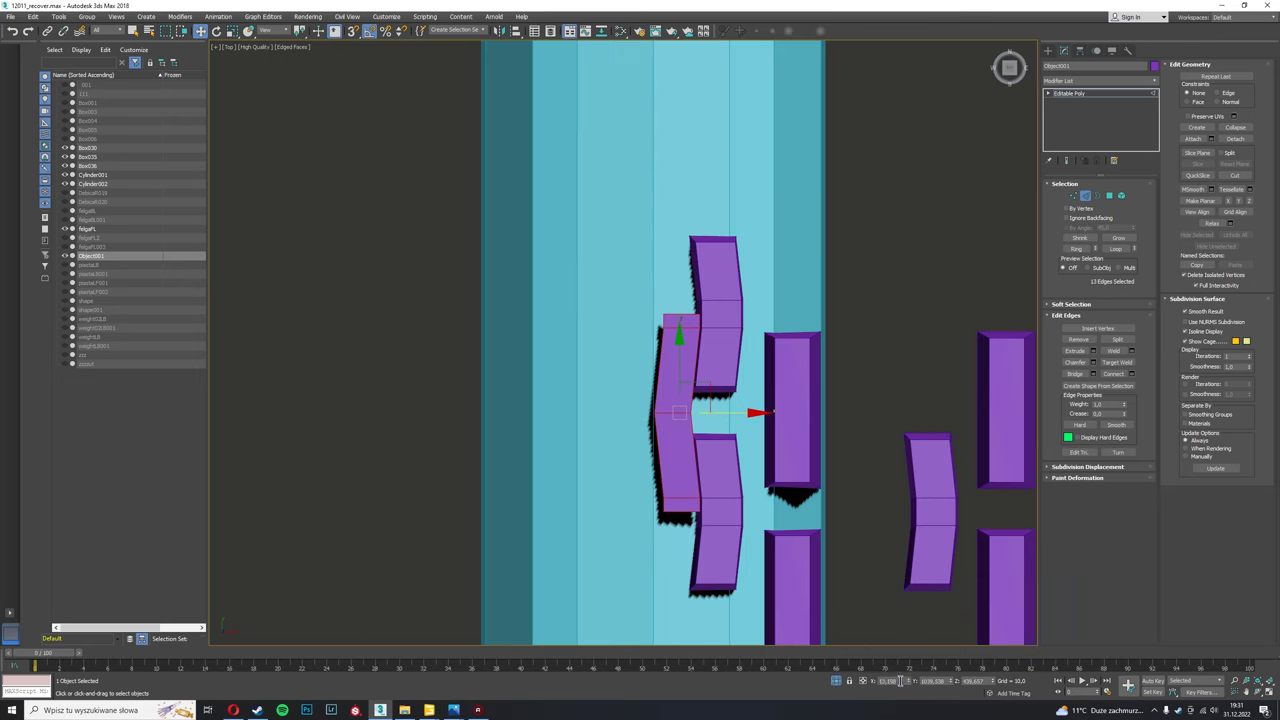
pyautogui.scroll(2, 671, 393)
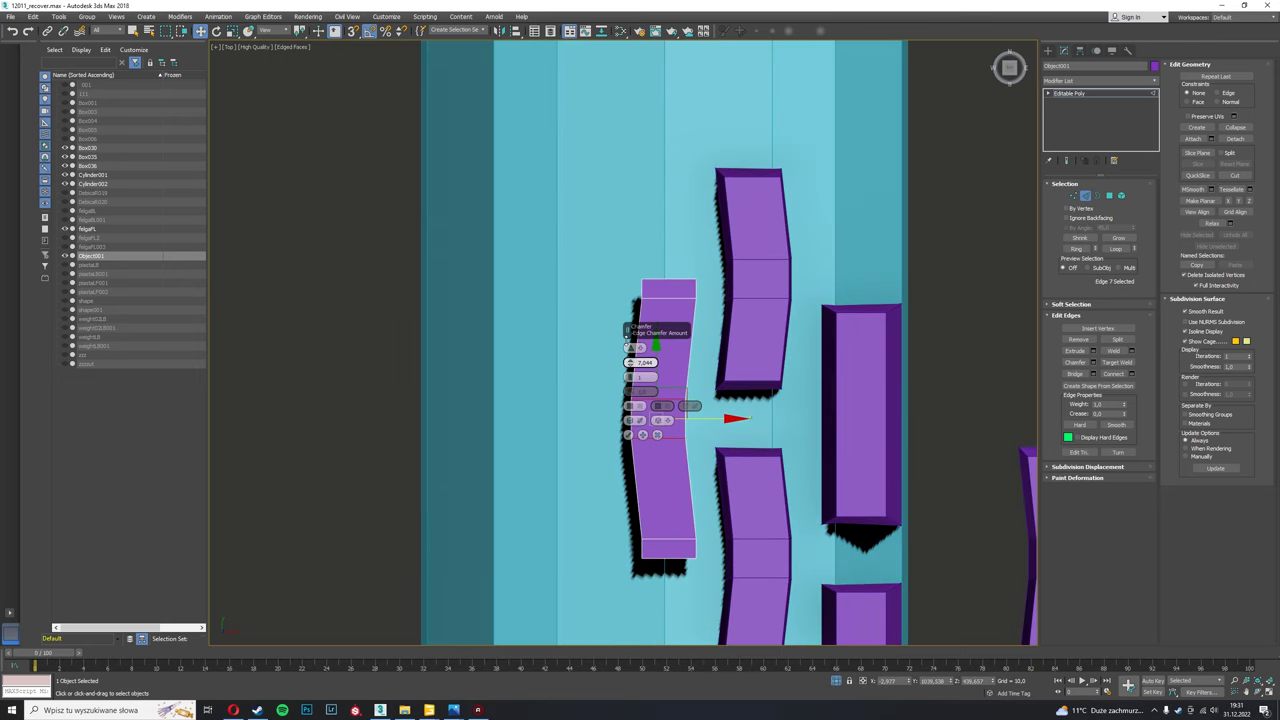
pyautogui.click(629, 434)
pyautogui.scroll(2, 609, 305)
pyautogui.press('r')
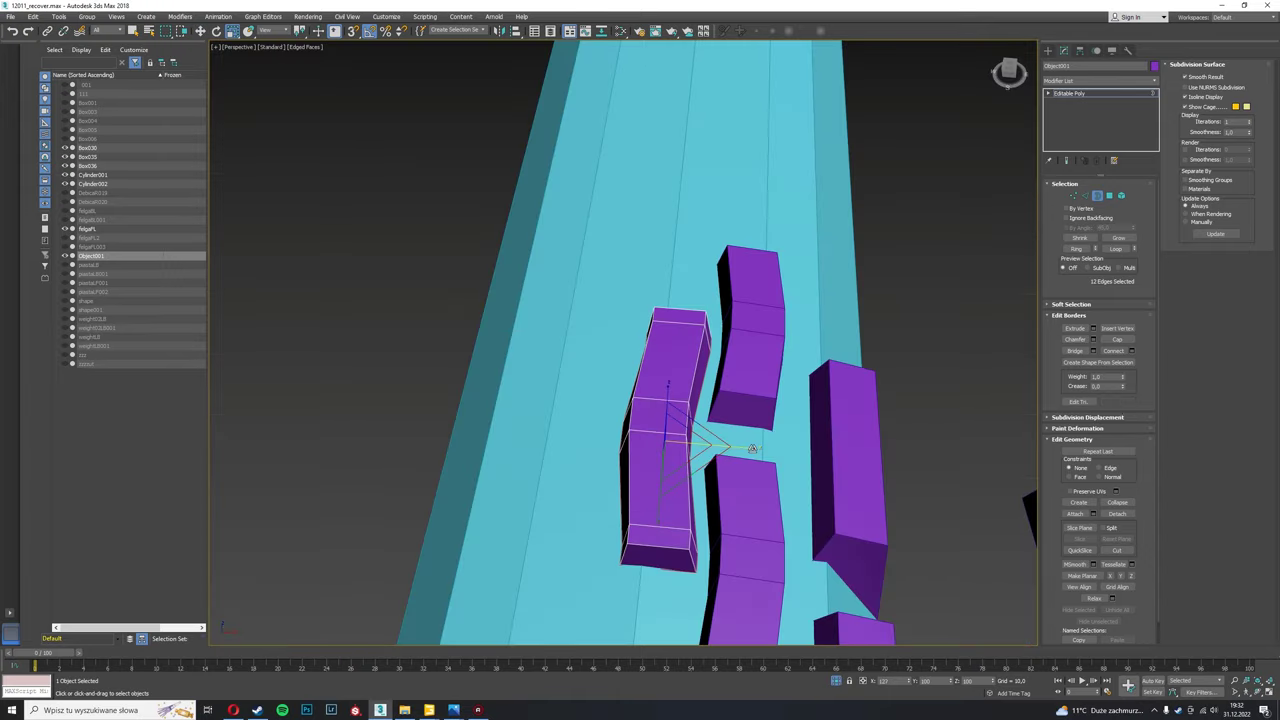
# Adjust the lug's pivot point and return to editing its edges.
pyautogui.moveTo(752, 448)
pyautogui.keyDown('alt'); pyautogui.mouseDown(button='middle')
pyautogui.moveTo(722, 461)
pyautogui.moveTo(886, 266)
pyautogui.mouseUp(button='middle'); pyautogui.keyUp('alt')
pyautogui.press('2')
pyautogui.press('w')
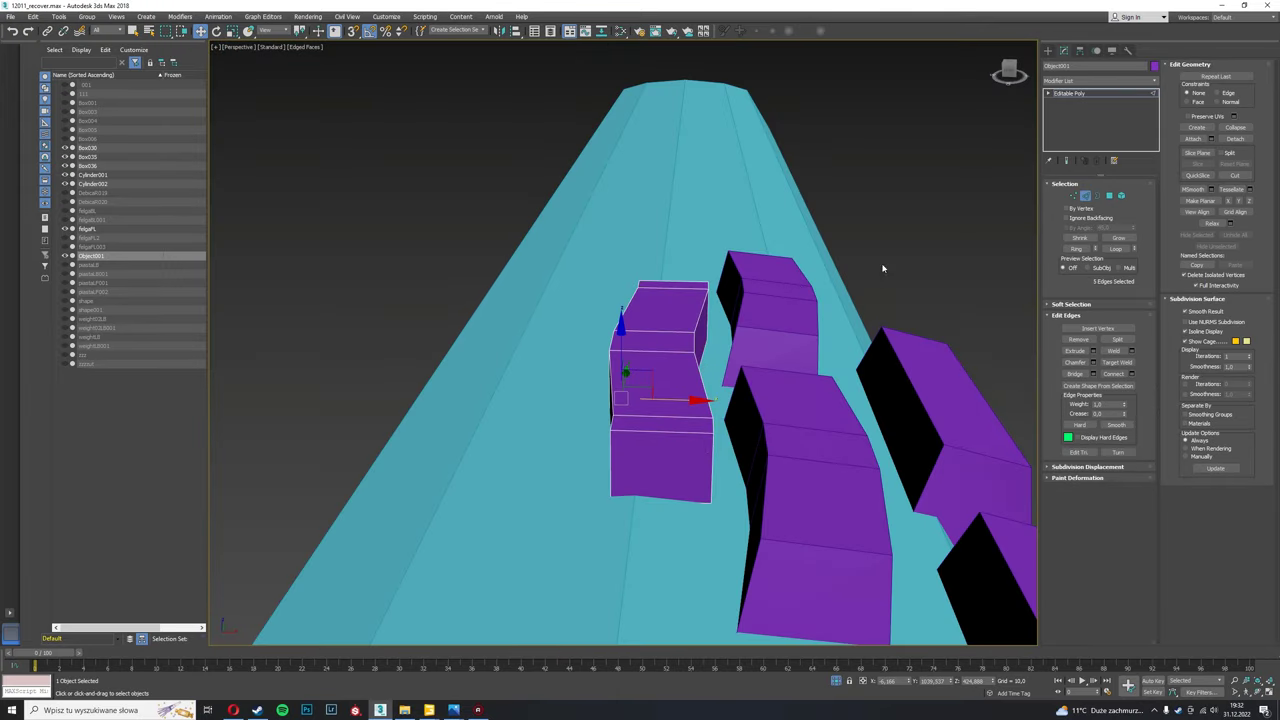
pyautogui.click(1080, 50)
pyautogui.click(1063, 50)
pyautogui.keyDown('alt'); pyautogui.moveTo(716, 324); pyautogui.dragTo(646, 381, button='middle'); pyautogui.keyUp('alt')
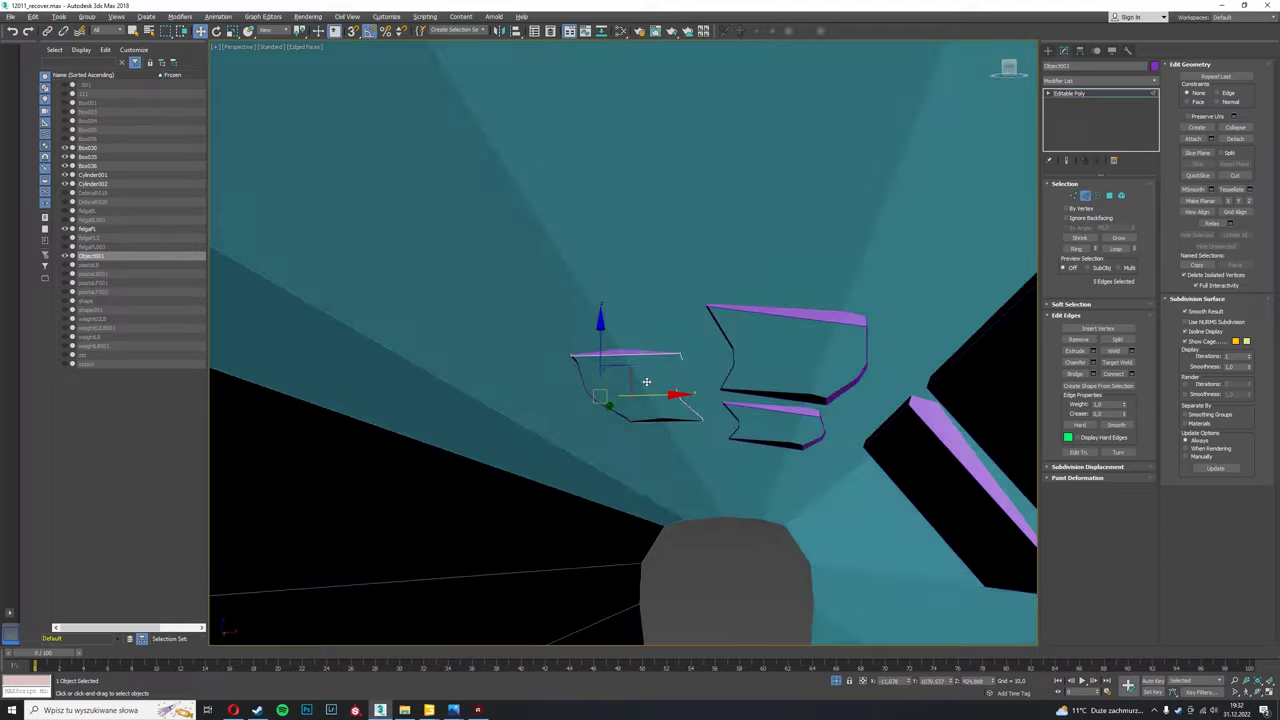
pyautogui.keyDown('alt'); pyautogui.moveTo(759, 555); pyautogui.dragTo(787, 266, button='middle'); pyautogui.keyUp('alt')
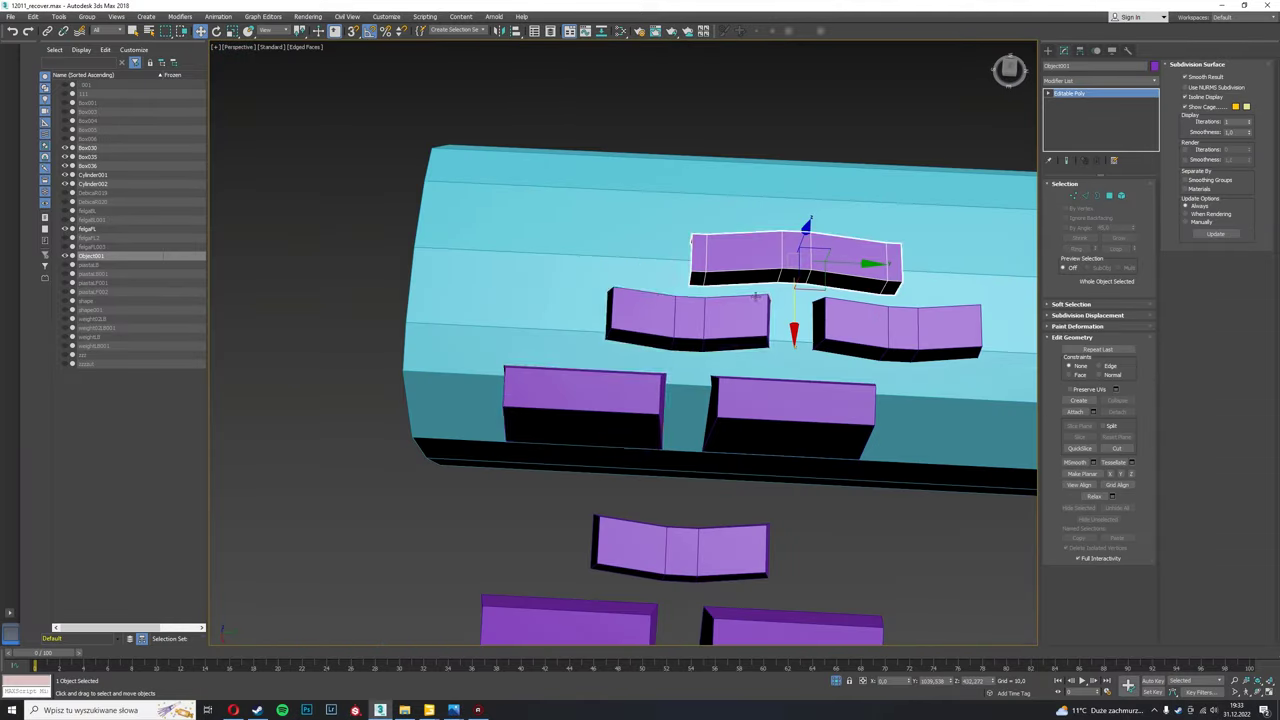
# Snap the lug half onto its neighbour's corner, then select a lug element of the strip.
pyautogui.hotkey('ctrl', 'd')
pyautogui.click(787, 266)
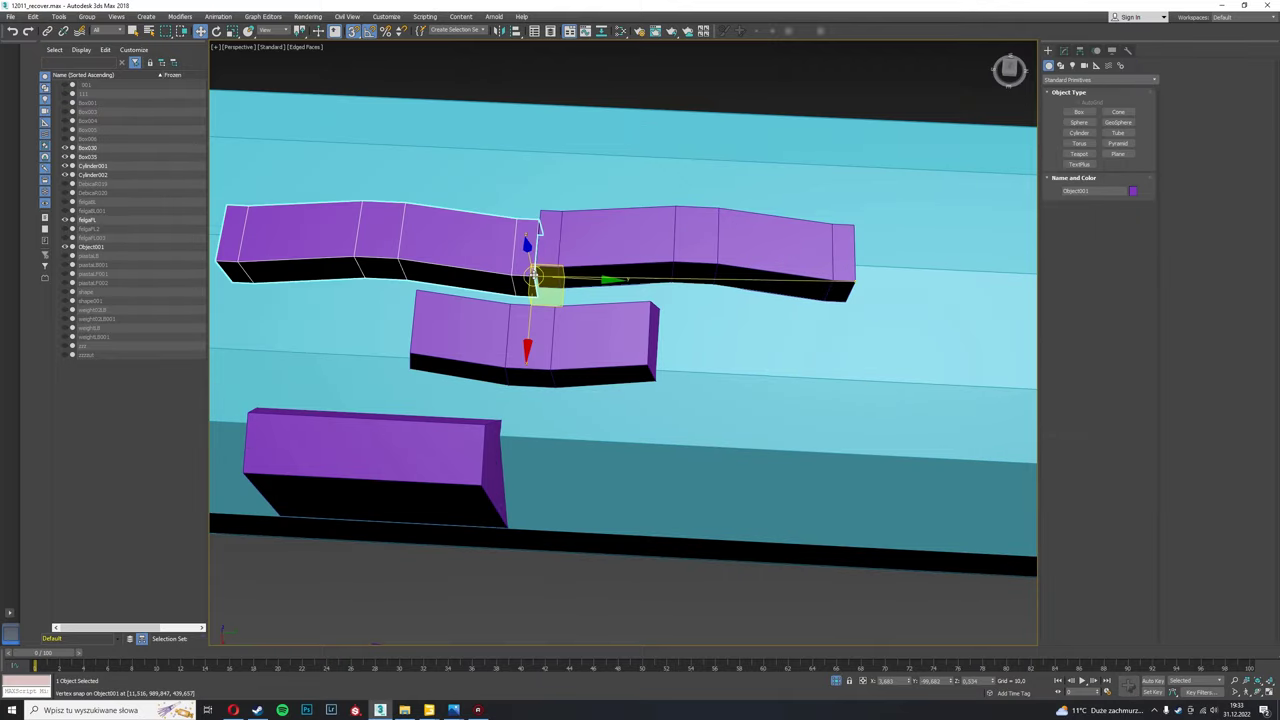
pyautogui.moveTo(818, 349)
pyautogui.keyDown('alt'); pyautogui.mouseDown(button='middle')
pyautogui.moveTo(634, 328)
pyautogui.moveTo(605, 220)
pyautogui.moveTo(550, 306)
pyautogui.mouseUp(button='middle'); pyautogui.keyUp('alt')
pyautogui.click(634, 328)
pyautogui.click(608, 263)
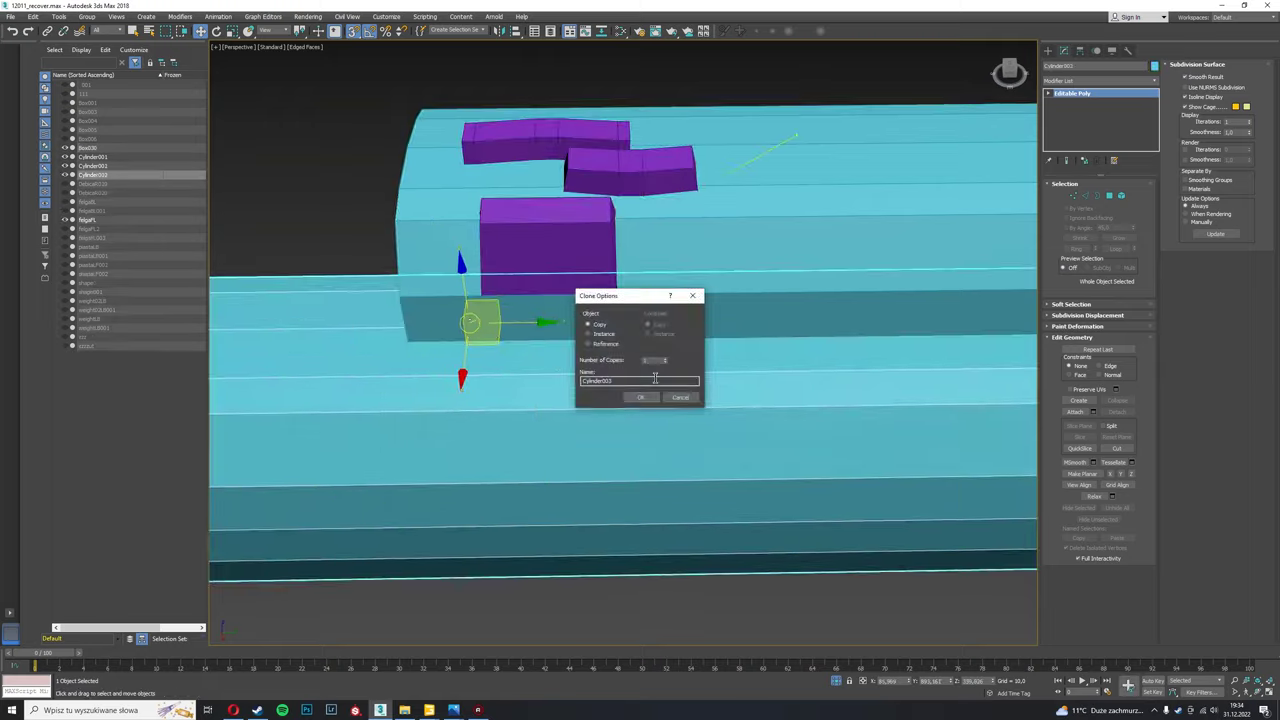
# Make copies of the lug and place them along the tread strip.
pyautogui.click(641, 397)
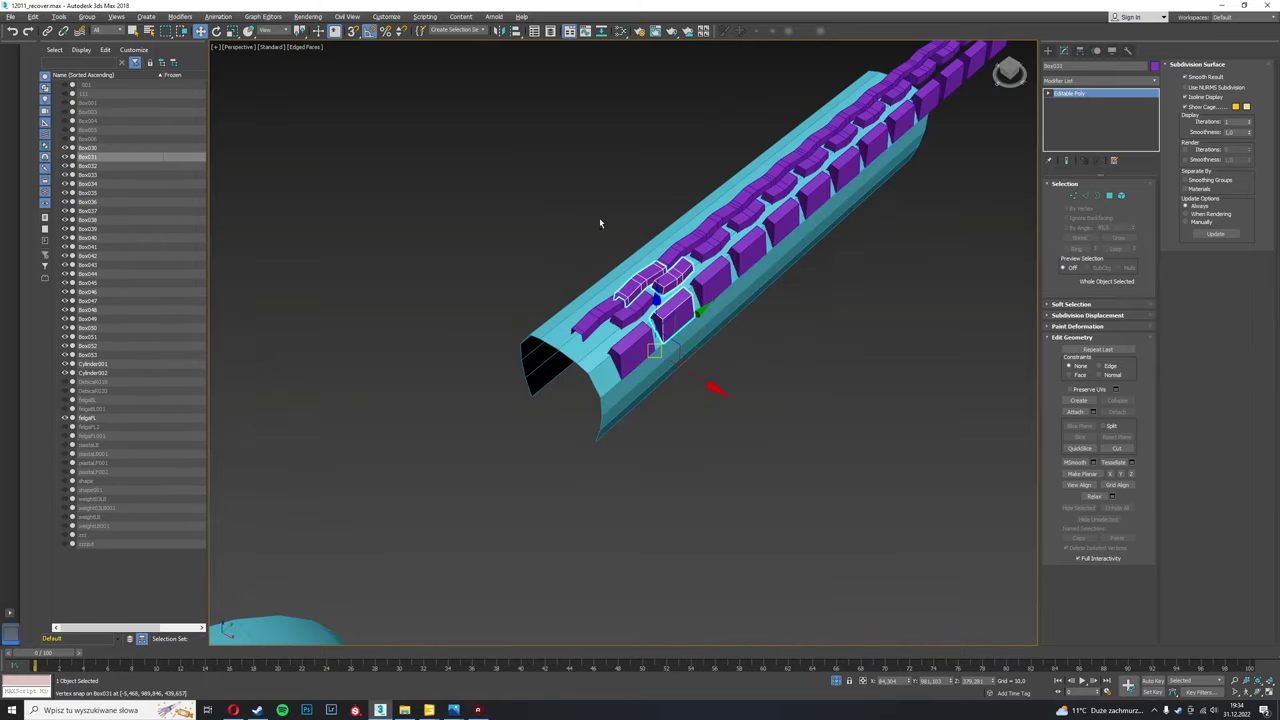
pyautogui.keyDown('alt'); pyautogui.moveTo(599, 217); pyautogui.dragTo(537, 389, button='middle'); pyautogui.keyUp('alt')
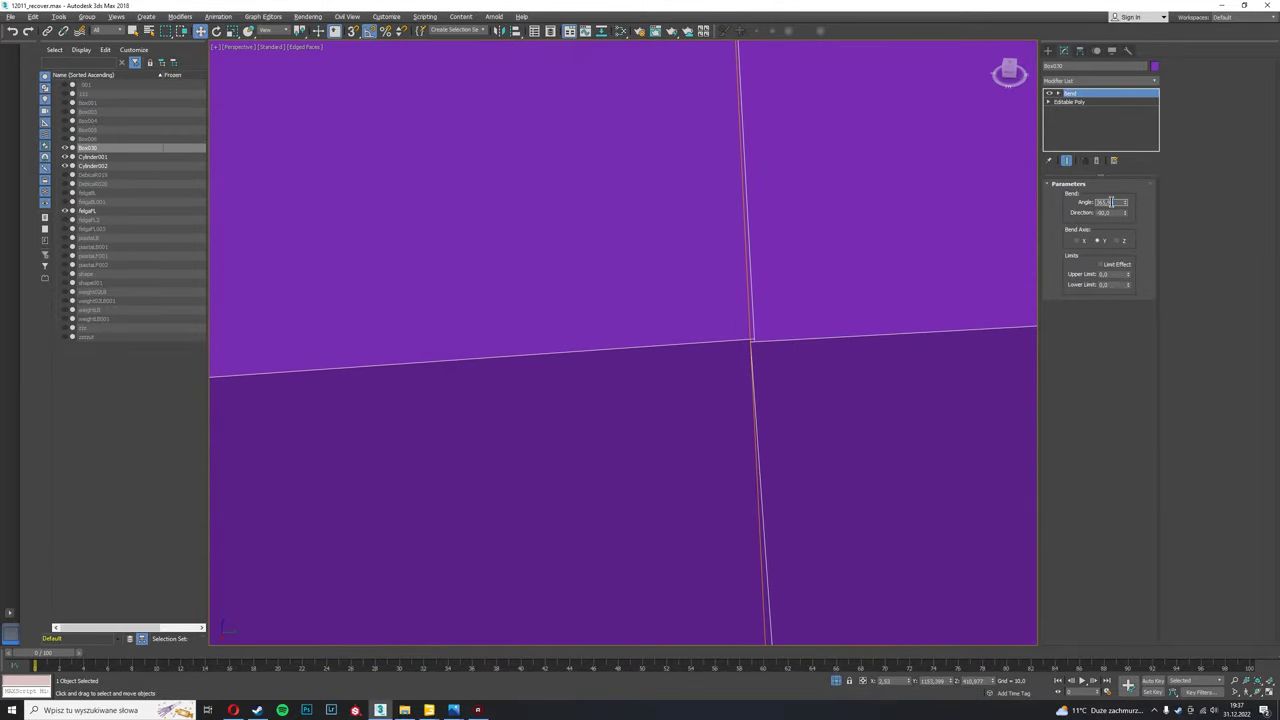
# Collapse Box030's Bend modifier and select the middle-band vertices to reshape the lugs.
pyautogui.press('z')
pyautogui.rightClick(1077, 95)
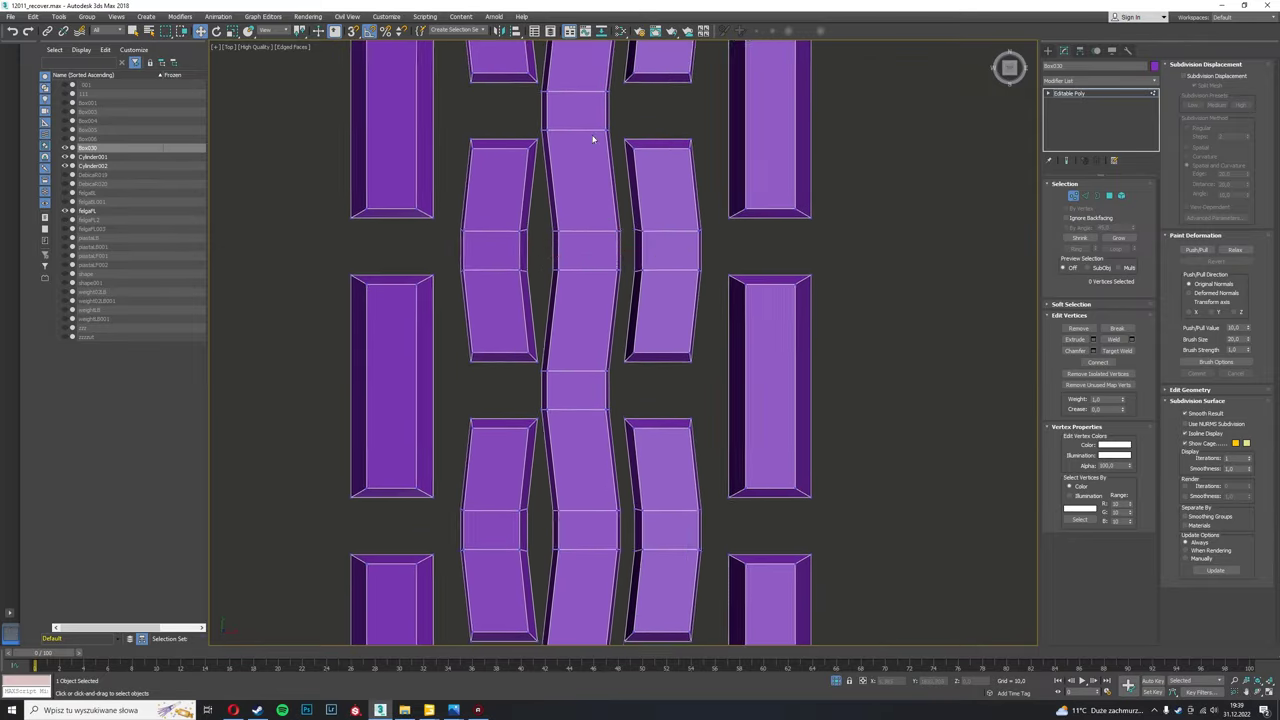
pyautogui.moveTo(592, 140); pyautogui.dragTo(537, 294, button='middle')
pyautogui.moveTo(510, 212); pyautogui.dragTo(586, 227)
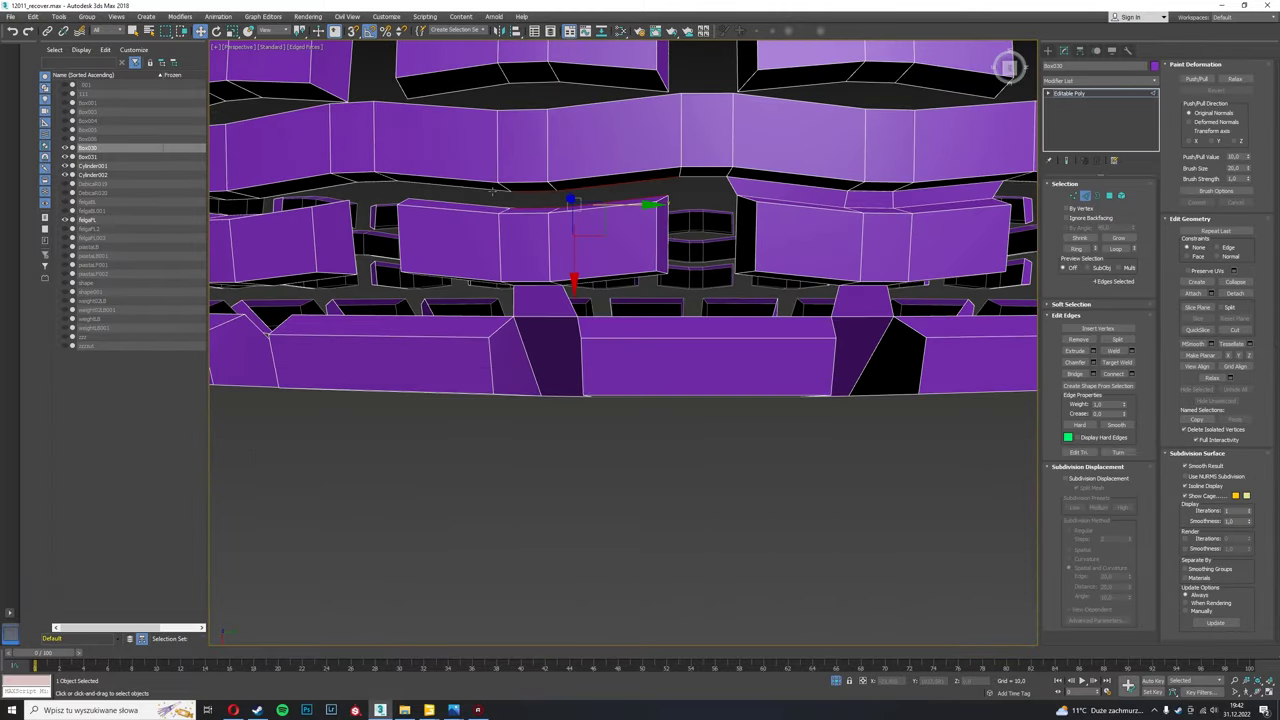
pyautogui.keyDown('alt'); pyautogui.moveTo(492, 191); pyautogui.dragTo(675, 443, button='middle'); pyautogui.keyUp('alt')
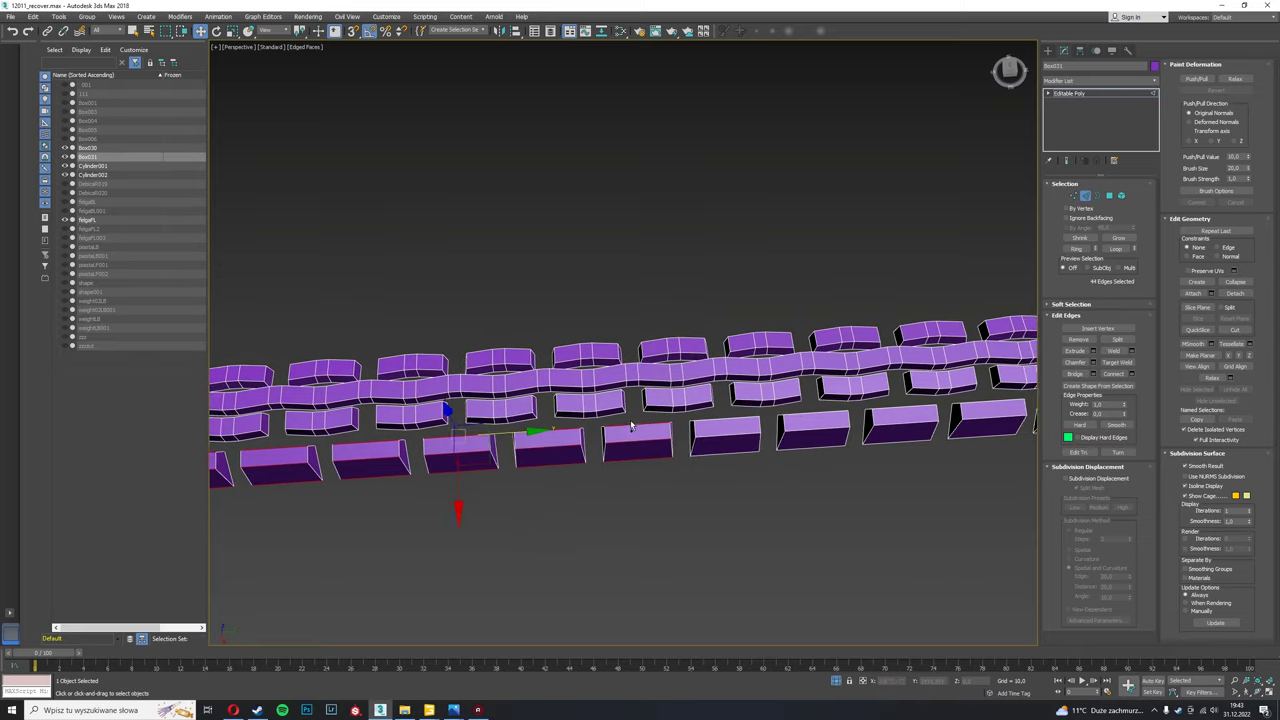
pyautogui.moveTo(630, 425); pyautogui.dragTo(622, 395, button='middle')
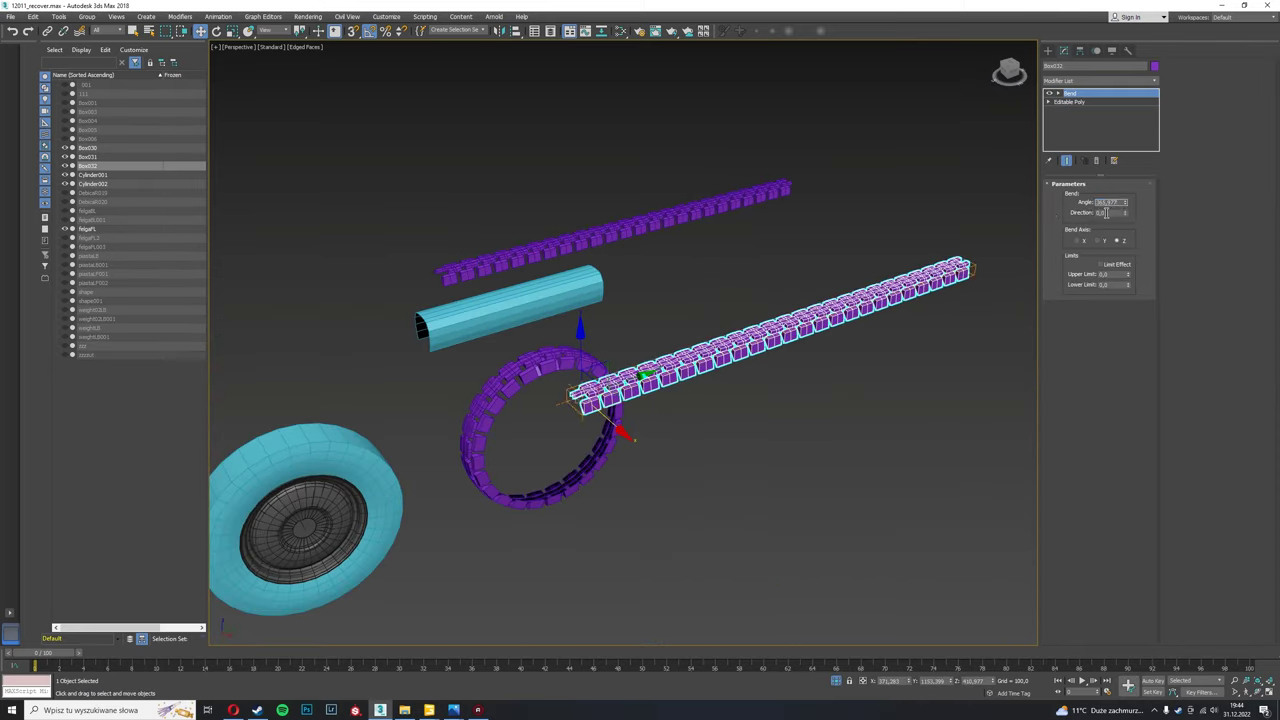
# Frame and zoom onto the bent tread ring to begin detaching its lug rows.
pyautogui.press('z')
pyautogui.scroll(5, 686, 329)
pyautogui.scroll(-3, 686, 329)
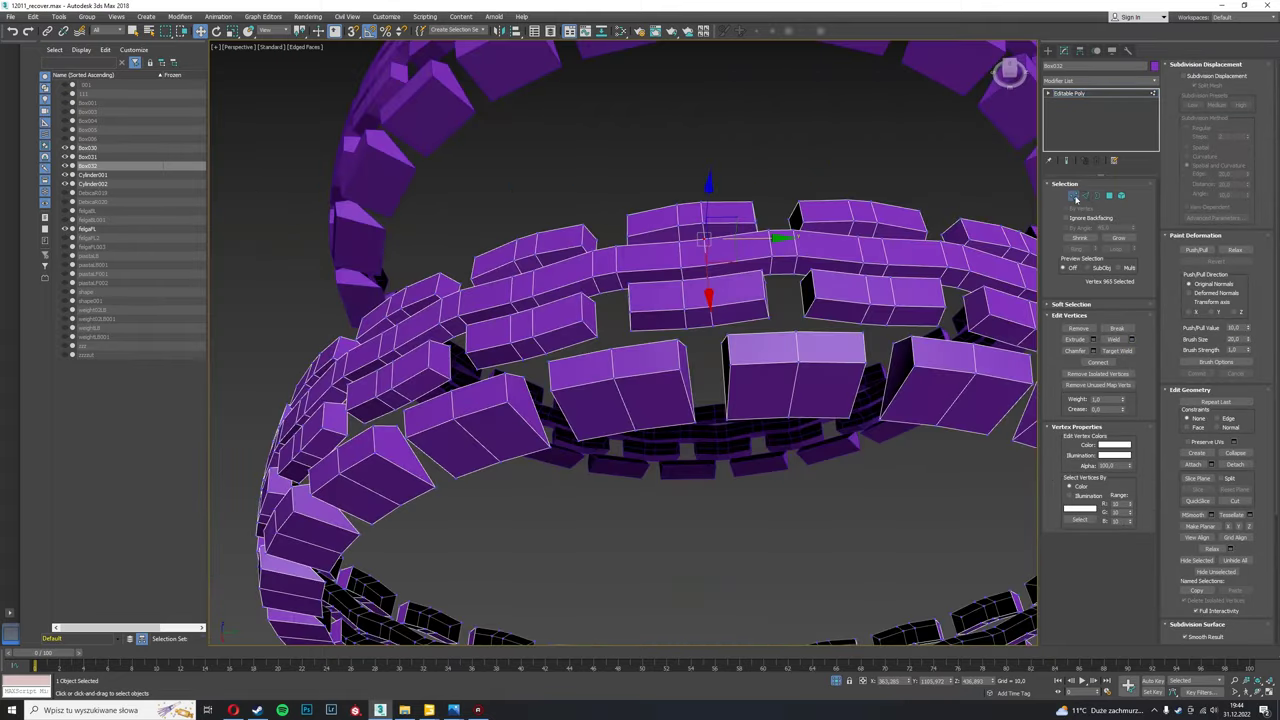
pyautogui.scroll(4, 686, 329)
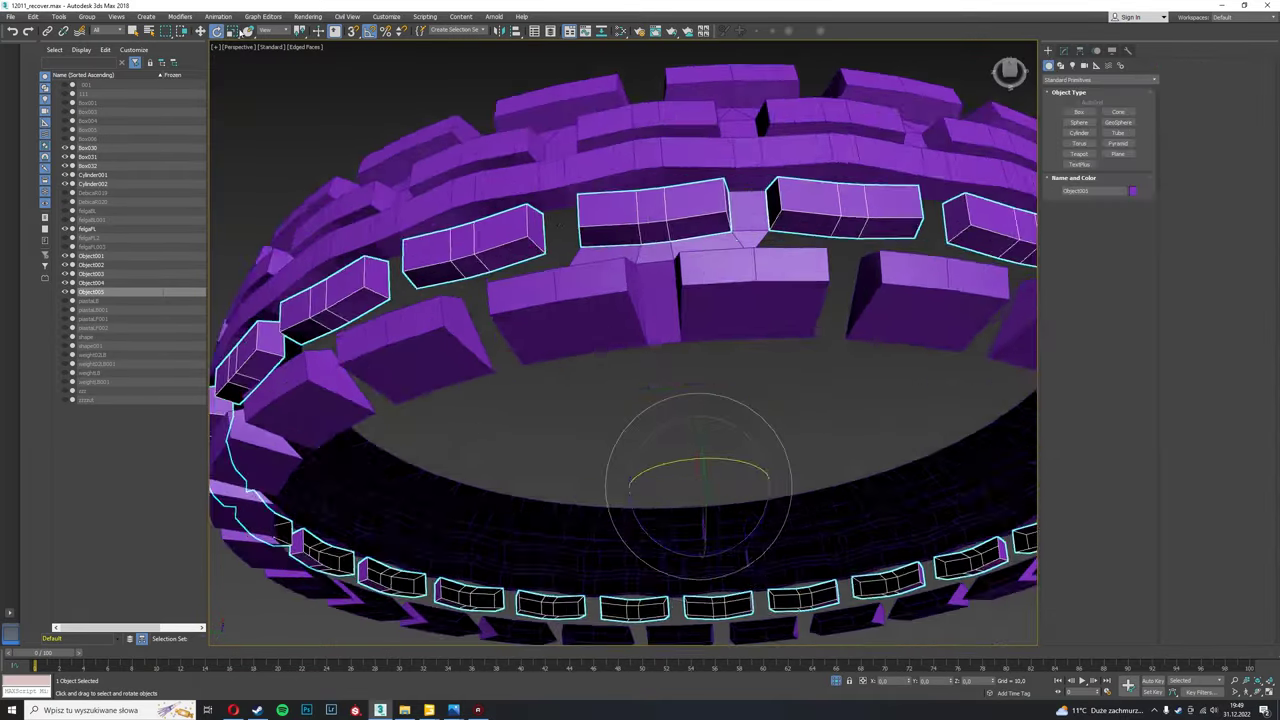
# Tilt the tread ring pieces 7° around the X axis.
pyautogui.moveTo(689, 485); pyautogui.dragTo(689, 467)
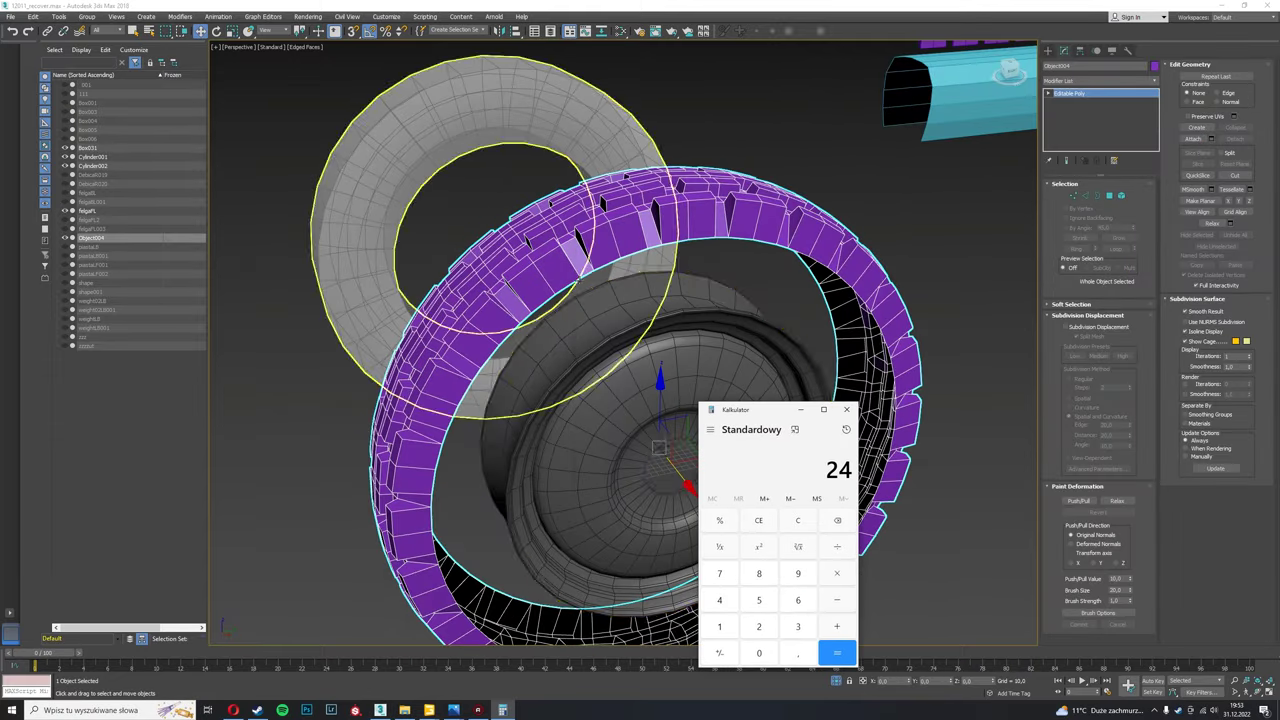
# Close Calculator, relaunch it with a 'kalk' search, move it aside, then close it again.
pyautogui.click(848, 412)
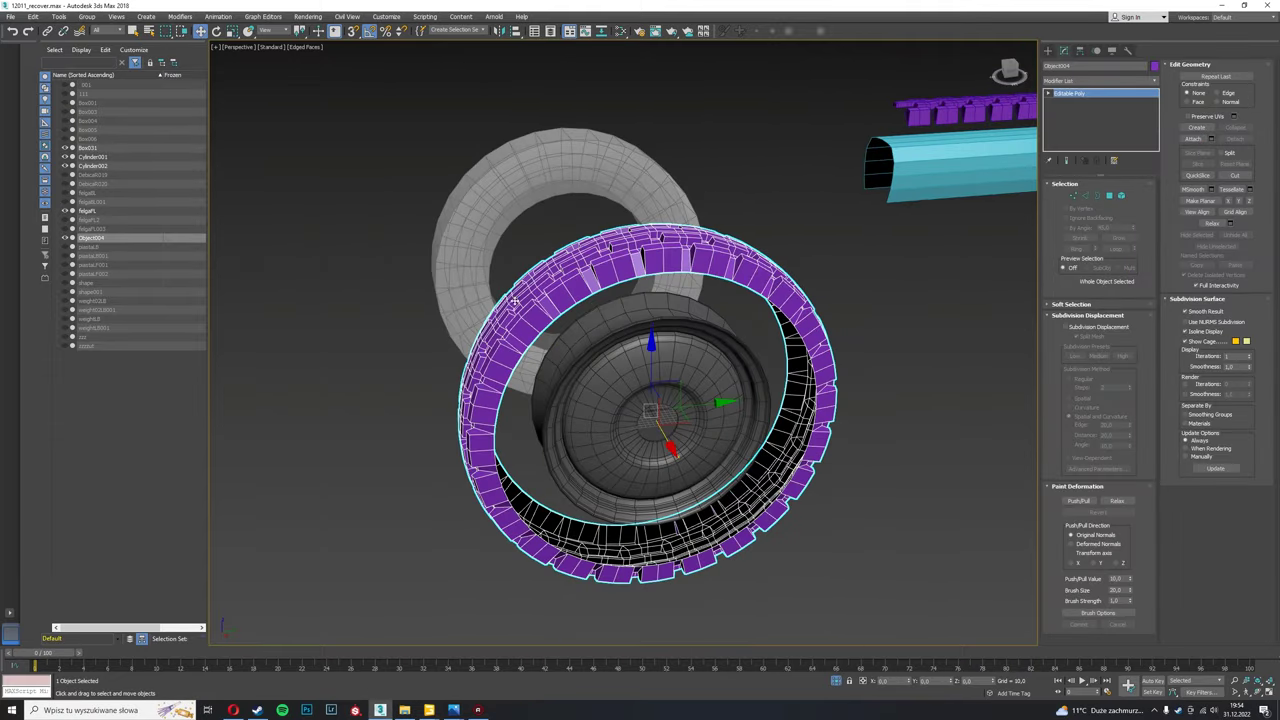
pyautogui.write('kalk')
pyautogui.press('Return')
pyautogui.moveTo(1076, 279); pyautogui.dragTo(1045, 321)
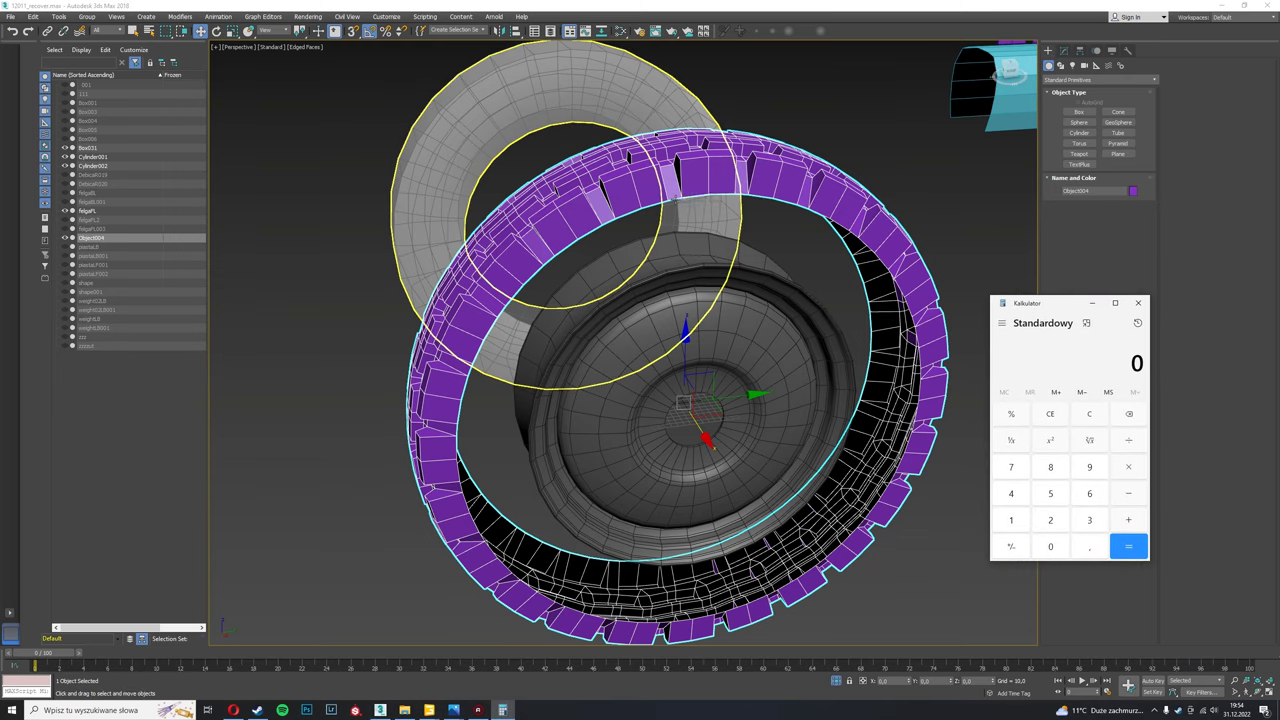
pyautogui.click(1136, 304)
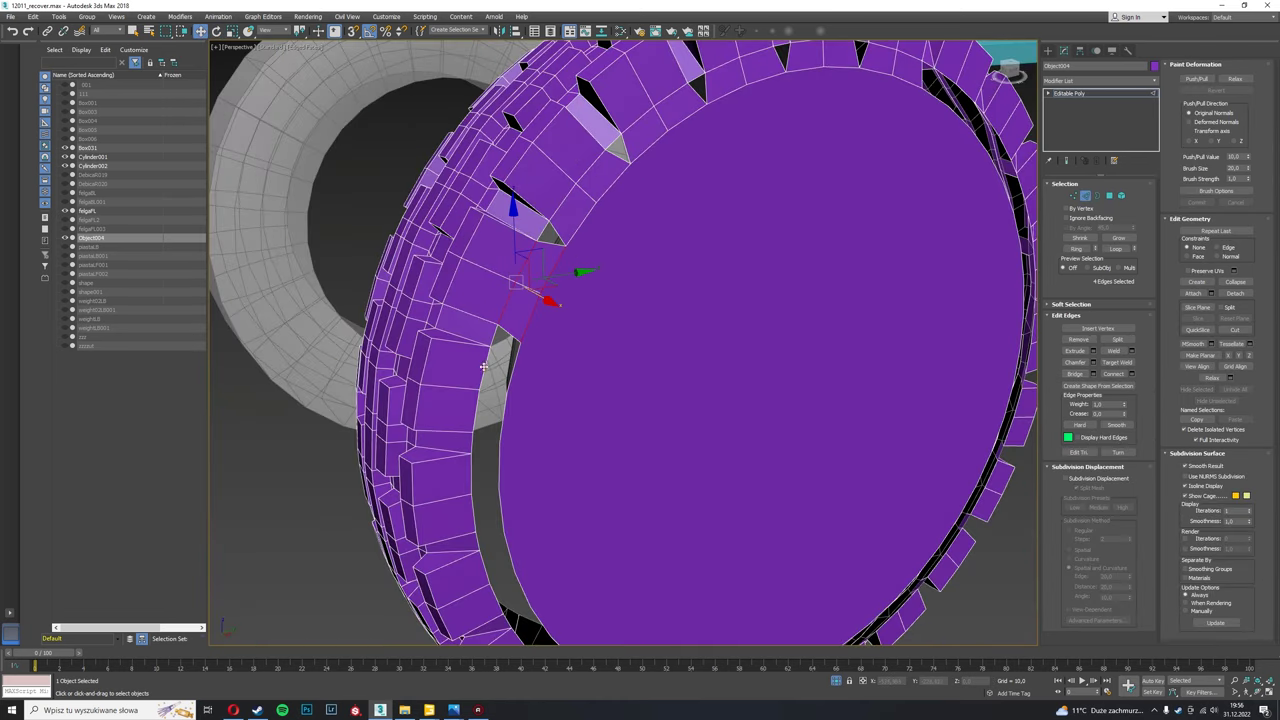
# Bridge the two edges across the gap to fill the tread ring's inner band.
pyautogui.keyDown('alt'); pyautogui.moveTo(483, 367); pyautogui.dragTo(460, 247, button='middle'); pyautogui.keyUp('alt')
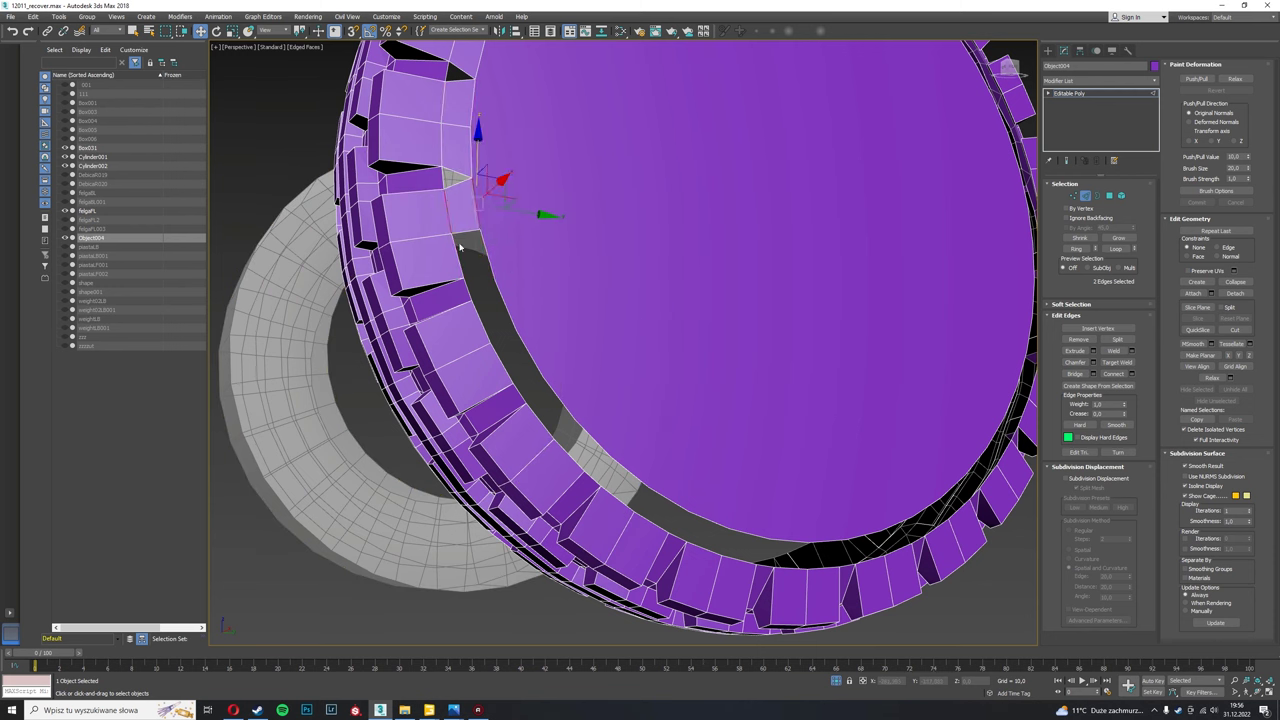
pyautogui.keyDown('alt'); pyautogui.moveTo(662, 354); pyautogui.dragTo(767, 439, button='middle'); pyautogui.keyUp('alt')
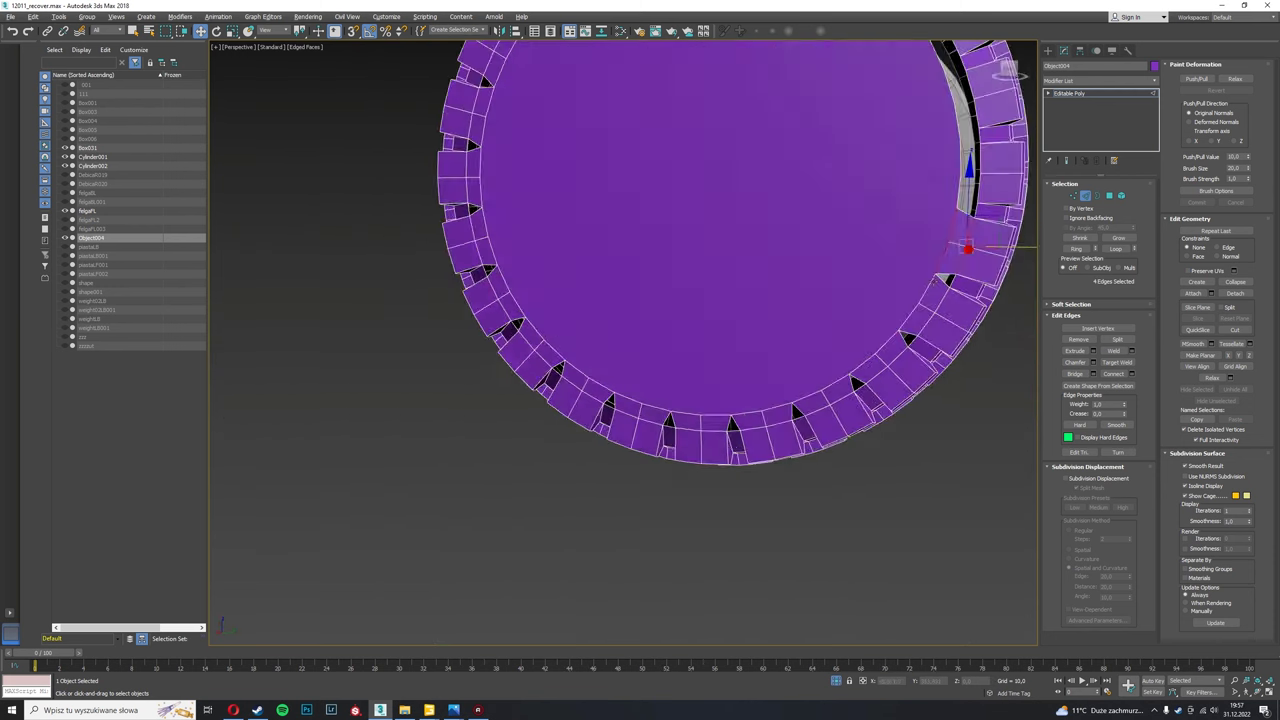
pyautogui.keyDown('alt'); pyautogui.moveTo(950, 300); pyautogui.dragTo(930, 260, button='middle'); pyautogui.keyUp('alt')
pyautogui.scroll(3, 784, 224)
pyautogui.press('4')
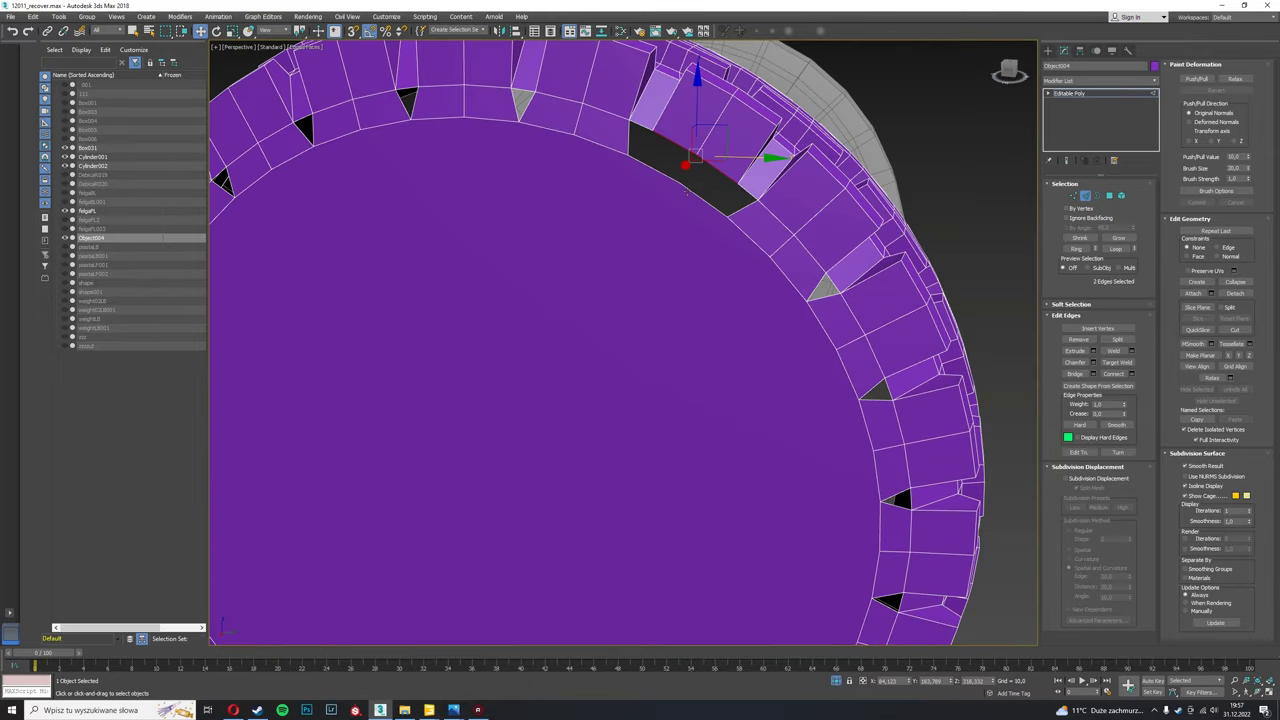
pyautogui.scroll(-5, 784, 224)
# Extend the polygon selection along the rim's top and view the wheel from the side.
pyautogui.moveTo(784, 224)
pyautogui.keyDown('alt'); pyautogui.mouseDown(button='middle')
pyautogui.moveTo(740, 240)
pyautogui.moveTo(566, 221)
pyautogui.mouseUp(button='middle'); pyautogui.keyUp('alt')
pyautogui.keyDown('shift'); pyautogui.click(566, 221); pyautogui.keyUp('shift')
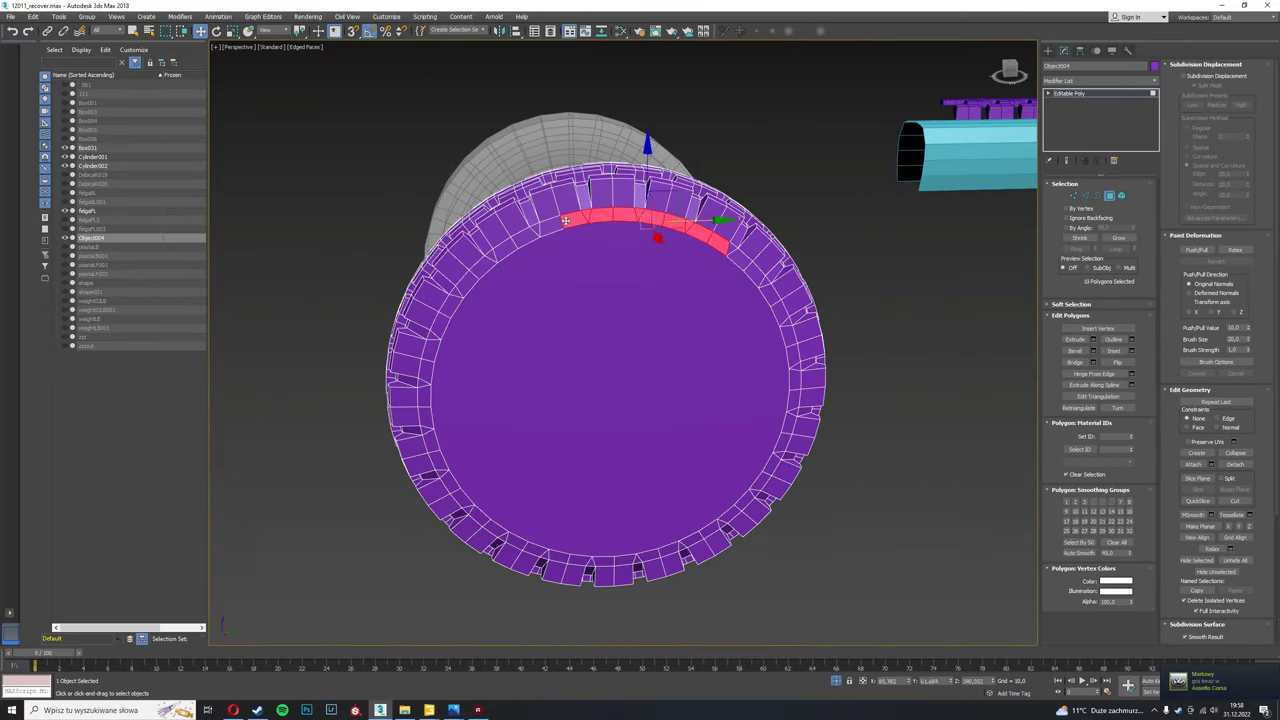
pyautogui.moveTo(584, 287)
pyautogui.keyDown('alt'); pyautogui.mouseDown(button='middle')
pyautogui.moveTo(557, 392)
pyautogui.moveTo(577, 382)
pyautogui.mouseUp(button='middle'); pyautogui.keyUp('alt')
# Isolate the wheel and fit it to fill a side-on view.
pyautogui.scroll(-5, 746, 530)
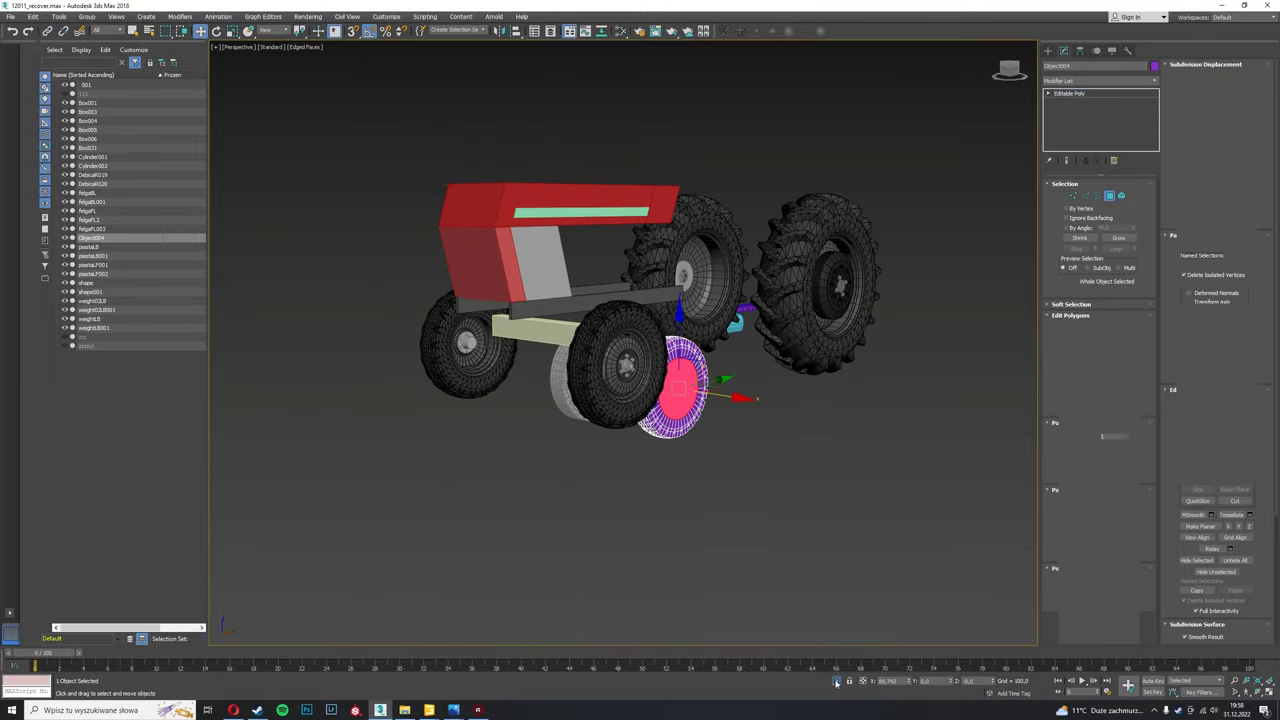
pyautogui.hotkey('alt', 'q')
pyautogui.press('z')
pyautogui.press('r')
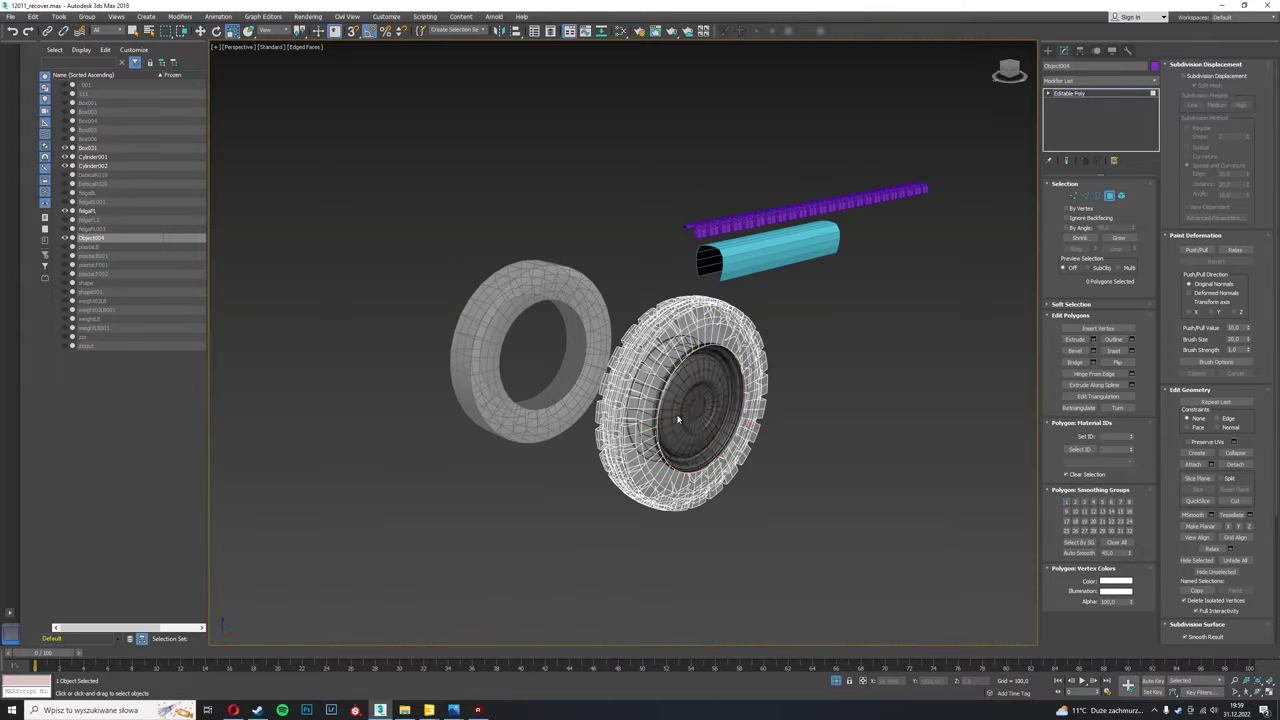
# Select the tread ring's border edges and move in for a closer look at the tire.
pyautogui.press('2')
pyautogui.scroll(3, 732, 401)
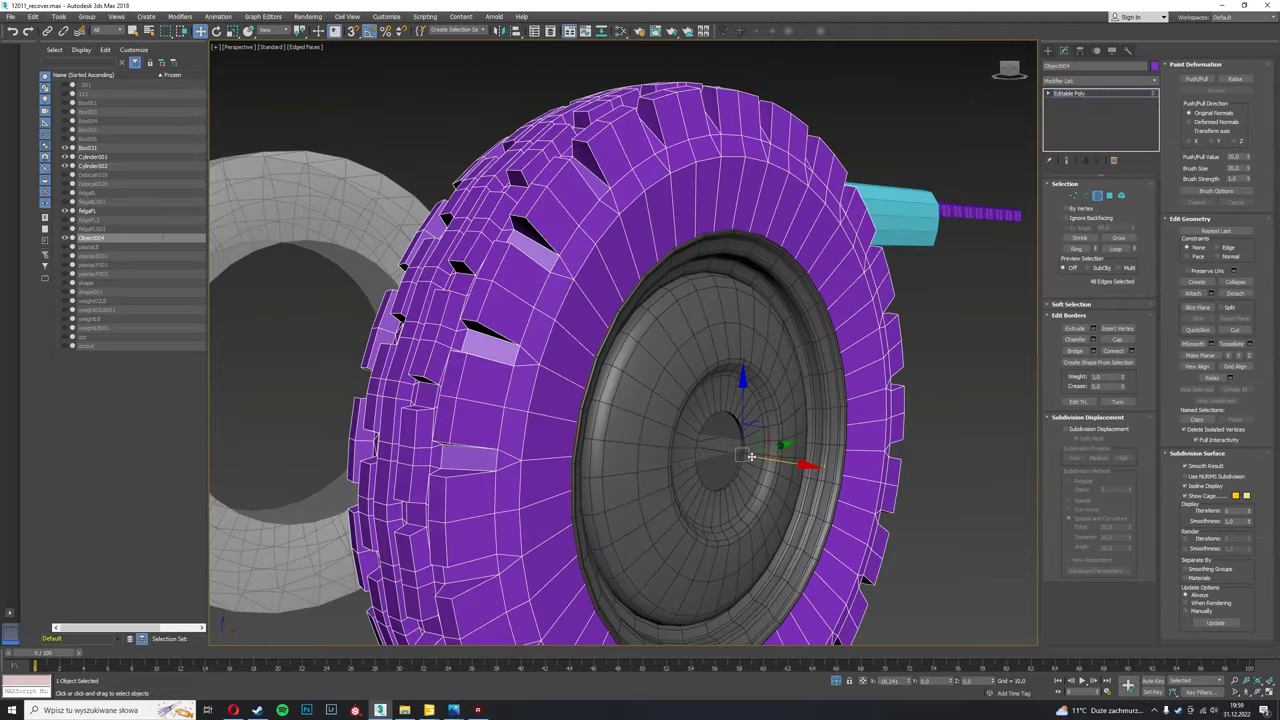
pyautogui.keyDown('alt'); pyautogui.moveTo(732, 401); pyautogui.dragTo(321, 58, button='middle'); pyautogui.keyUp('alt')
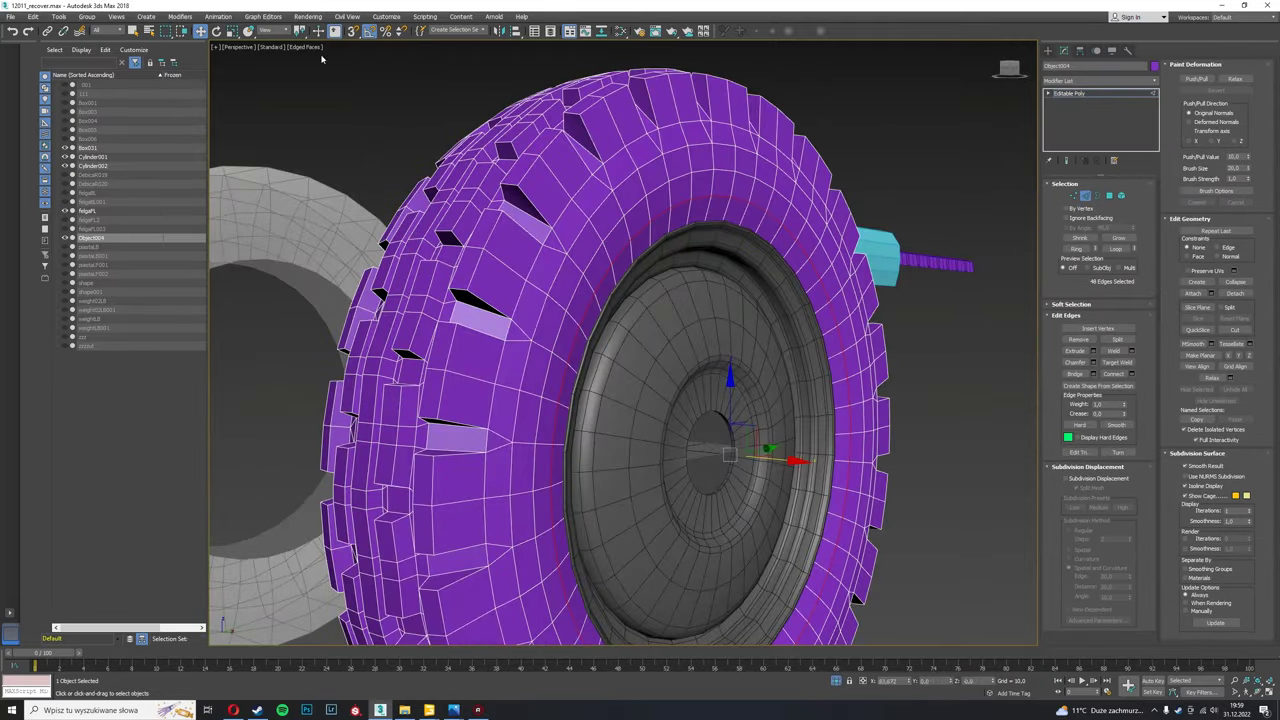